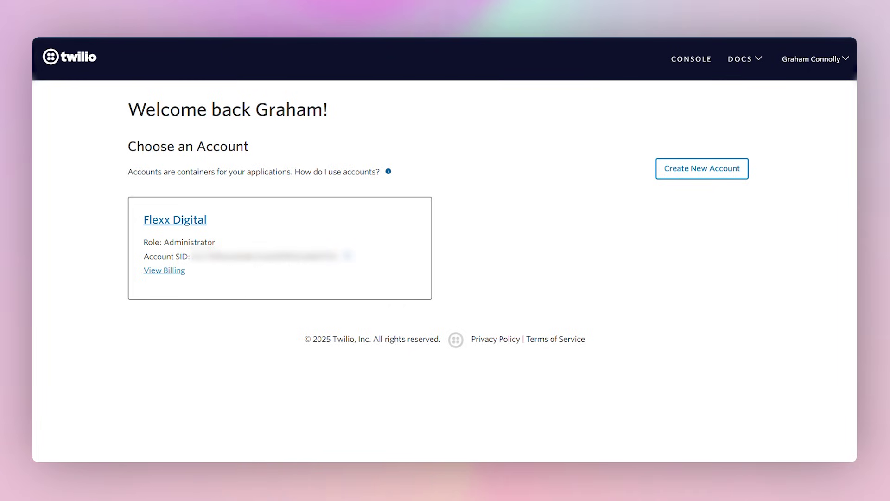
Enter the Flexx Digital account's console from the Choose an Account page
click(183, 226)
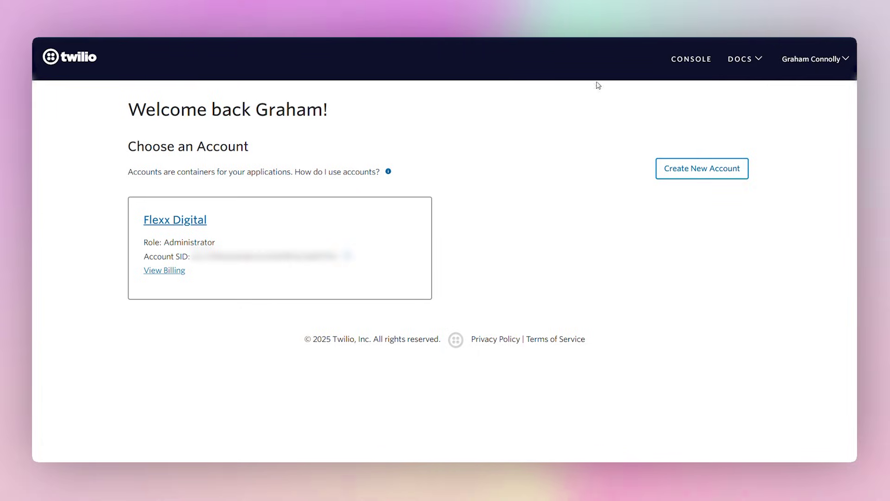
click(184, 225)
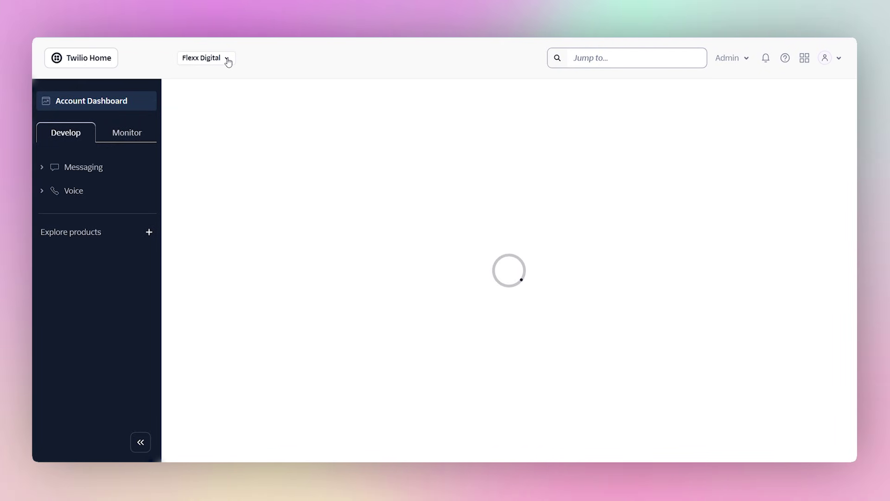
Switch to the Flexxable DEMO subaccount through the account switcher's subaccount list
click(227, 58)
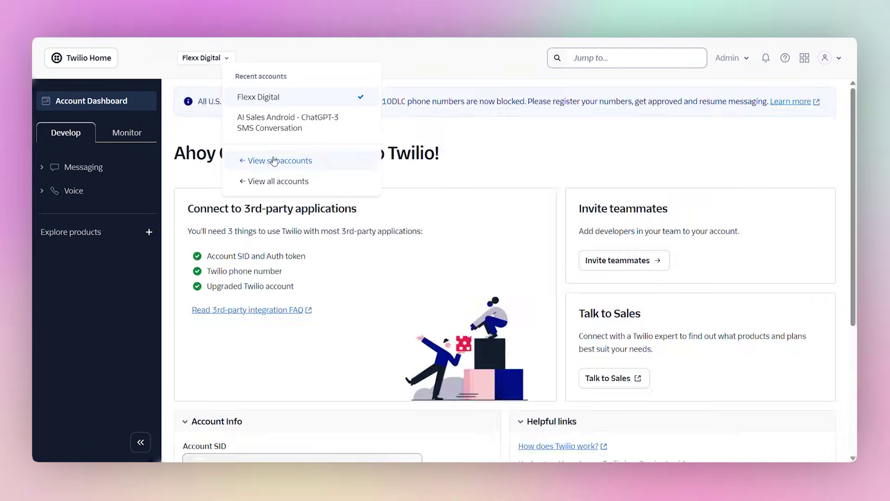
click(274, 160)
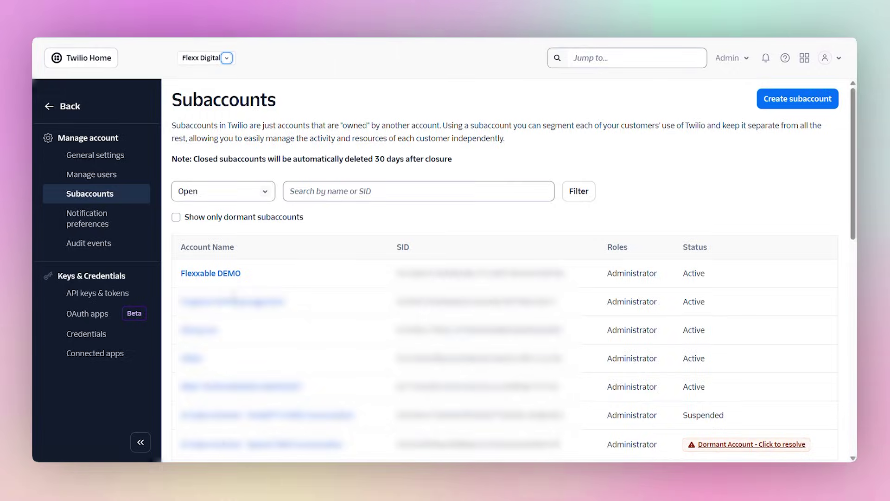
click(232, 274)
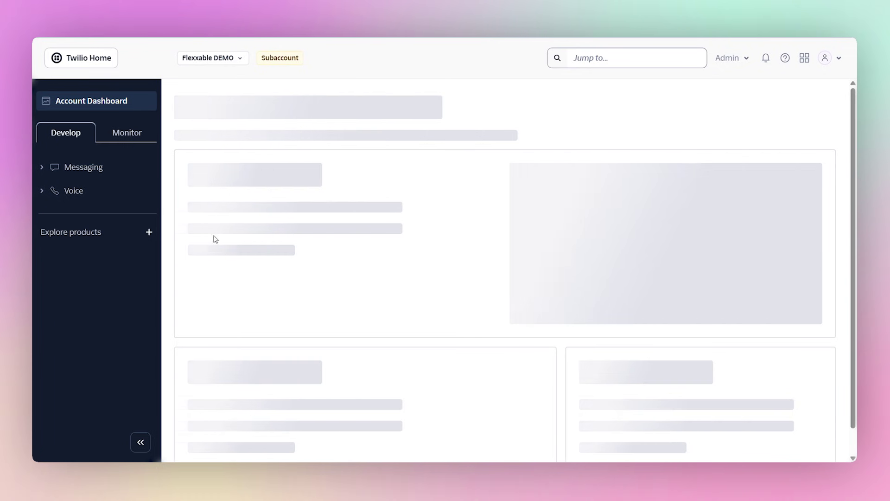
Go to the Buy a Number page through the Jump to search for 'numb'
click(627, 58)
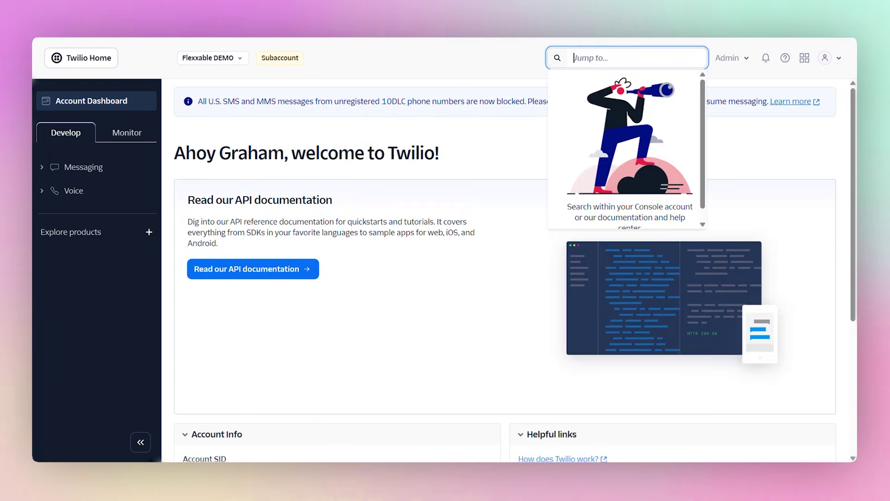
text(number)
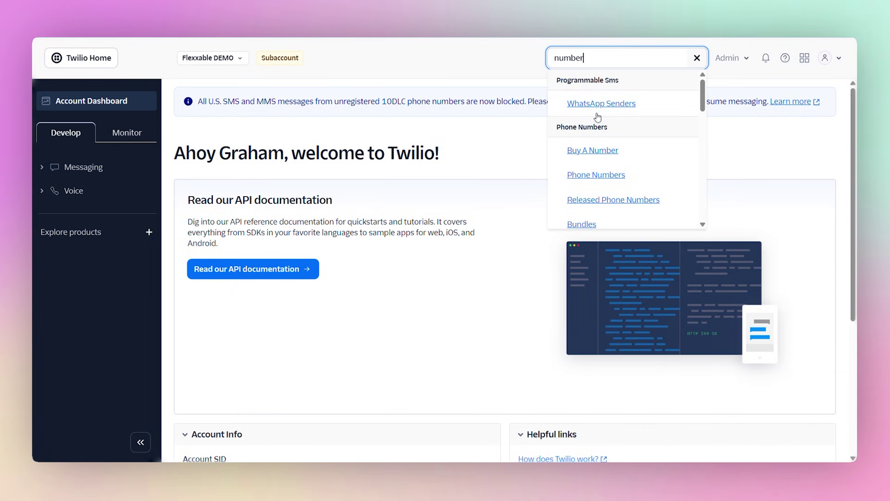
click(589, 154)
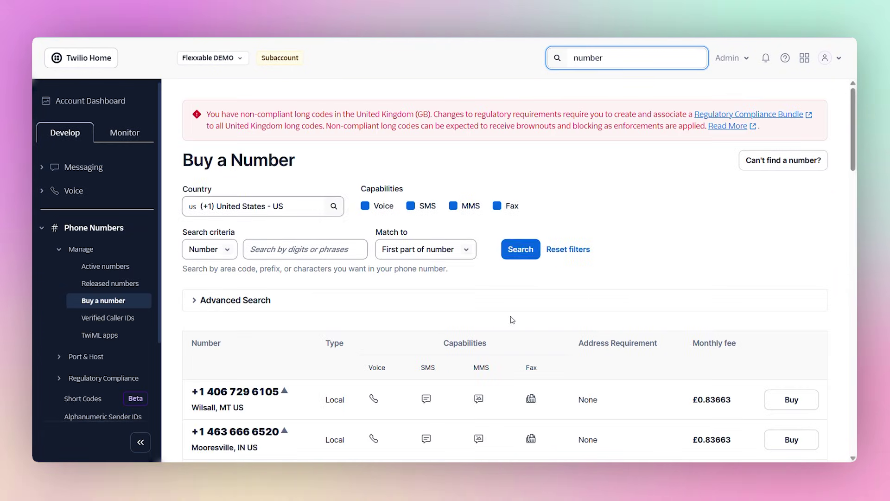
Filter Advanced Search to Toll-free only and search for available US toll-free numbers
scroll(403, 256, down, 1)
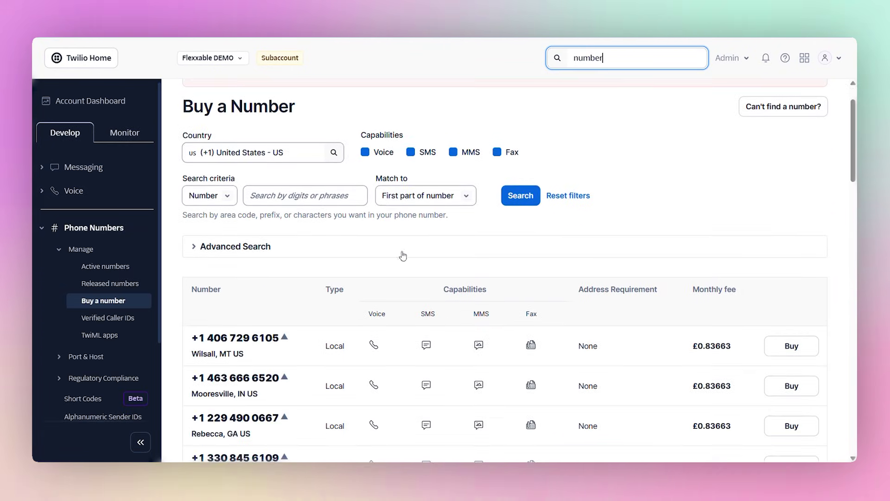
click(225, 249)
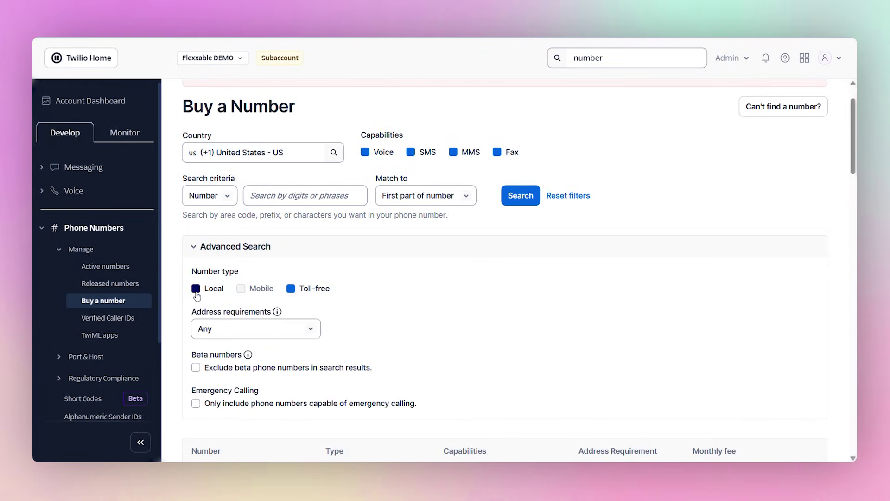
click(523, 196)
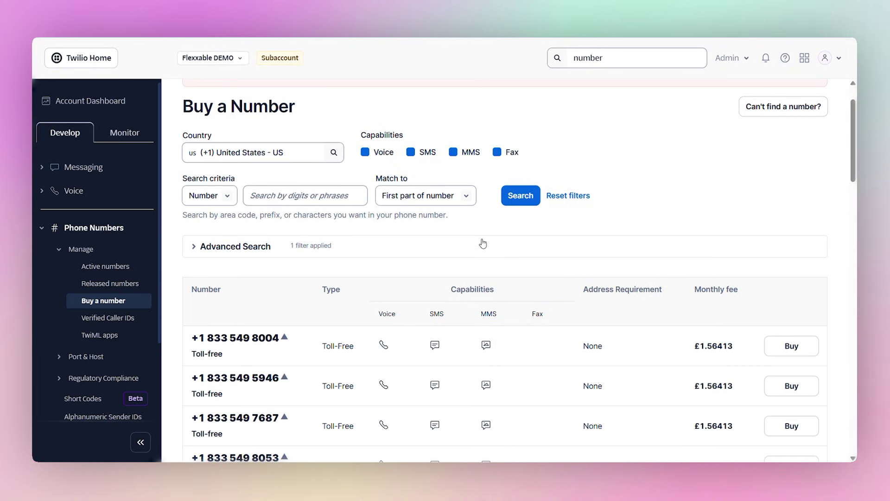
scroll(445, 265, down, 3)
scroll(314, 322, down, 3)
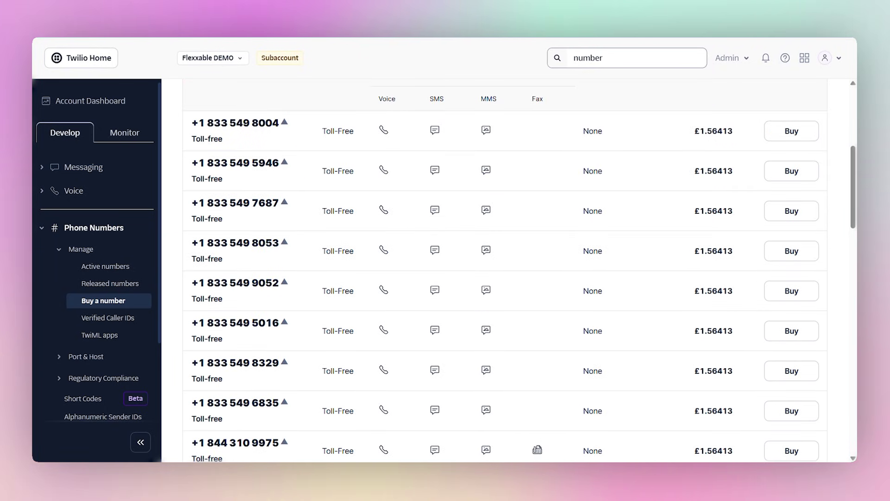
click(791, 251)
scroll(503, 188, down, 2)
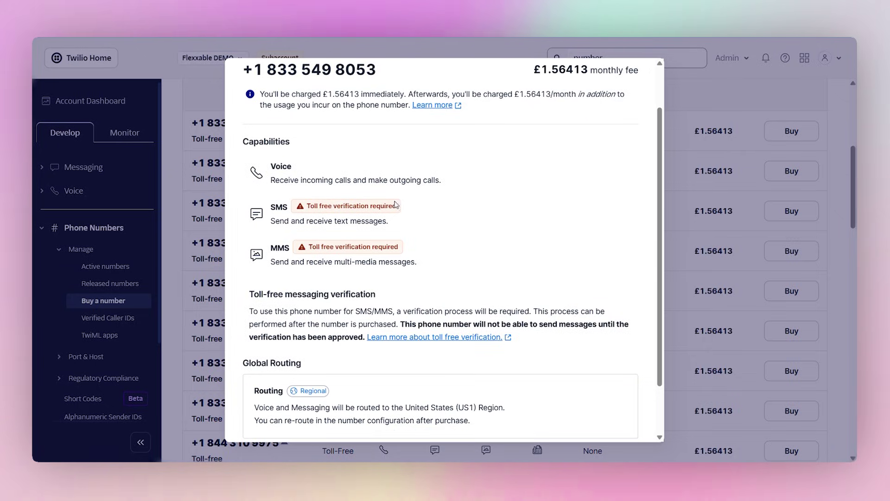
scroll(395, 204, down, 2)
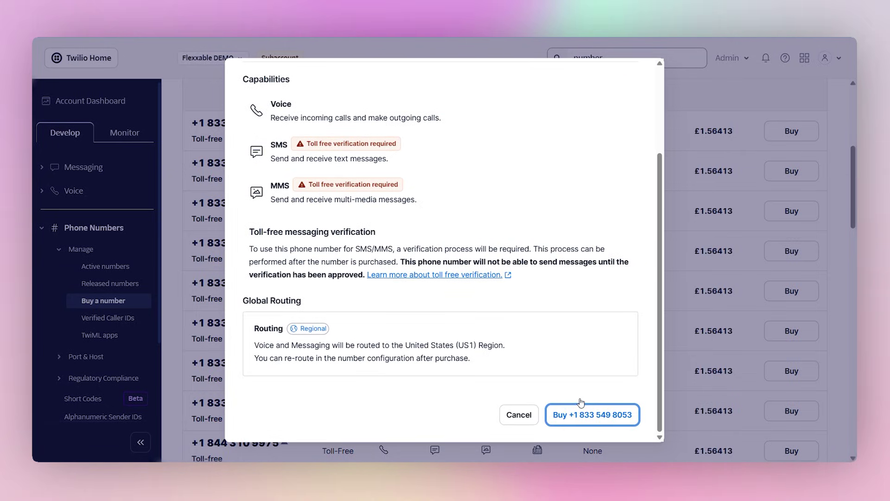
click(582, 405)
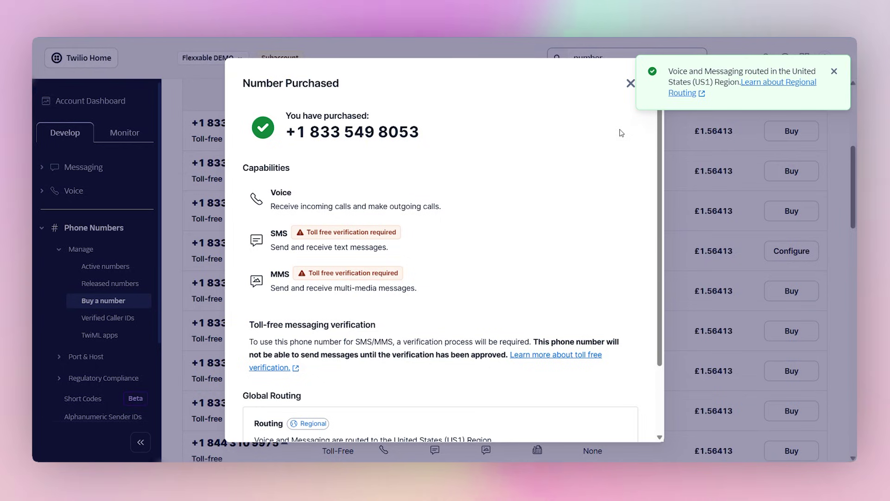
Dismiss the routing notice and start toll-free verification for the new number
click(835, 72)
scroll(325, 311, down, 2)
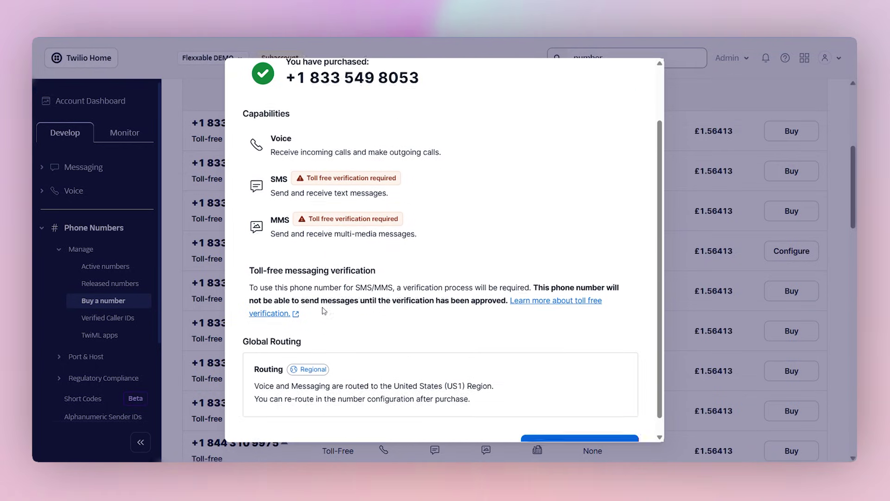
scroll(324, 311, down, 1)
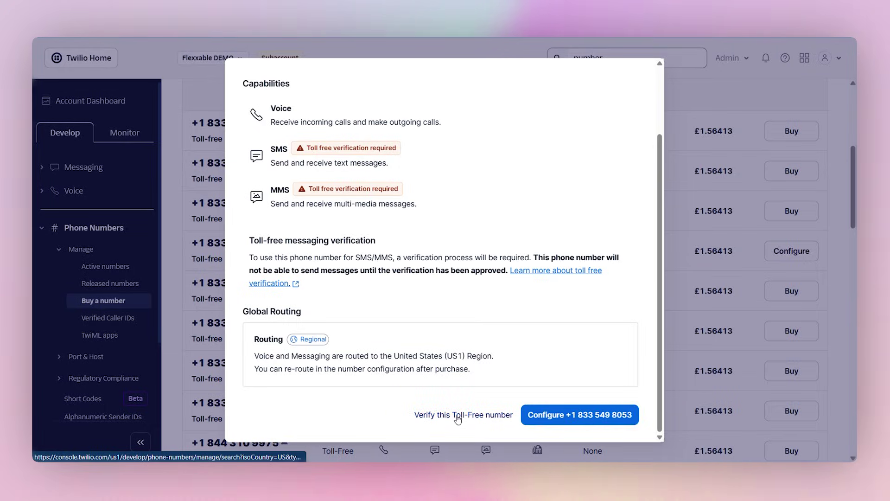
click(580, 414)
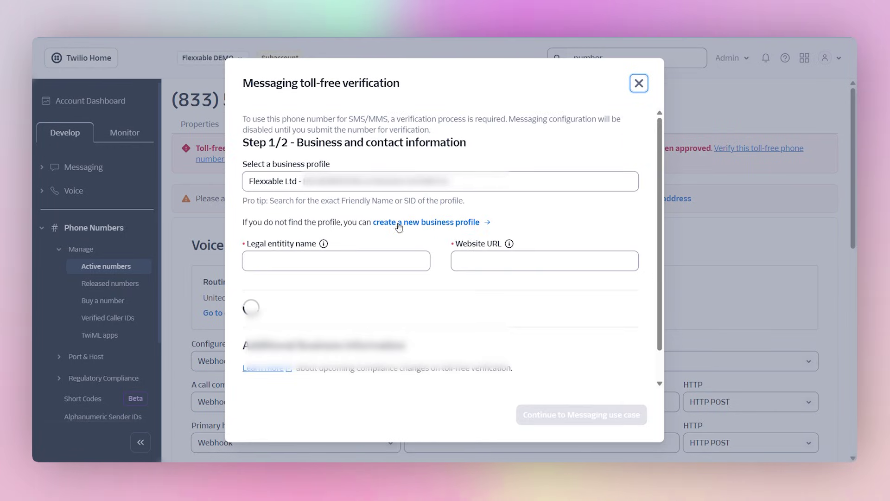
Select the Flexxable Ltd business profile and fill in the legal entity name
click(306, 176)
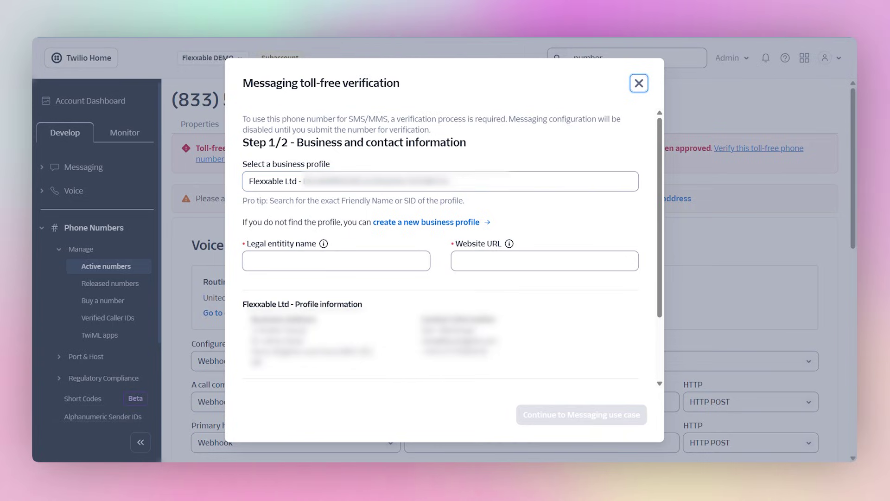
click(308, 260)
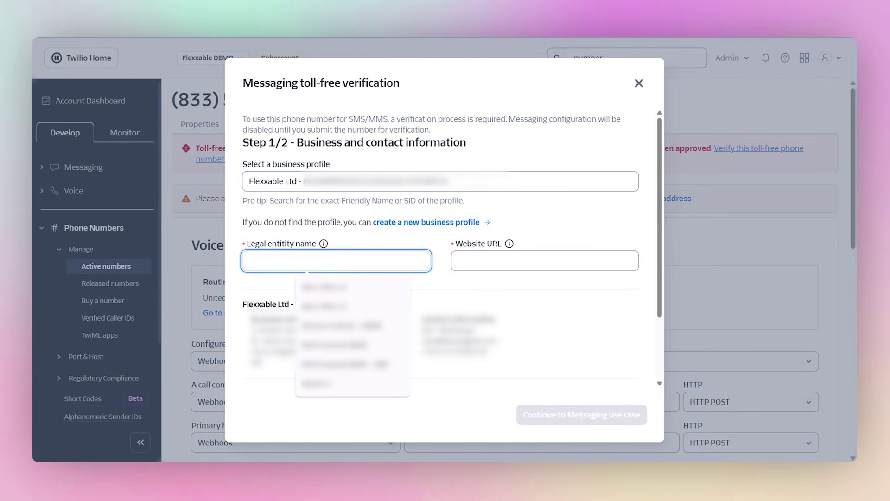
text(Flexxable Ltd)
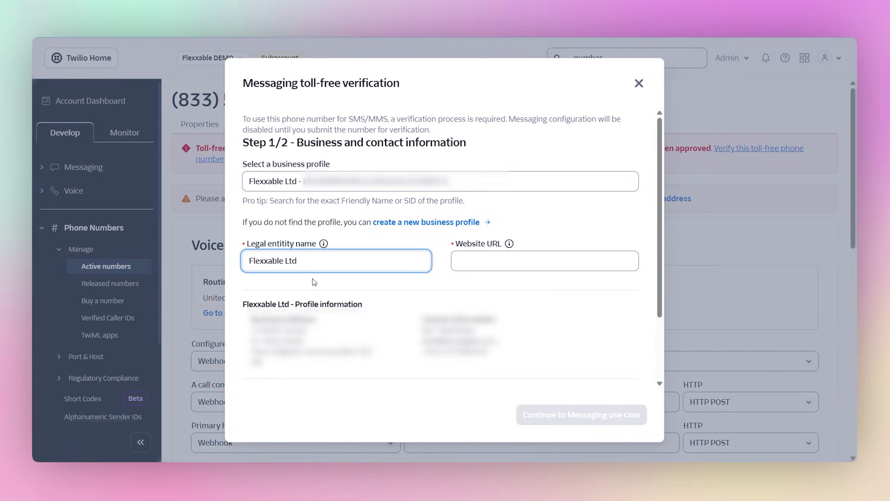
click(377, 182)
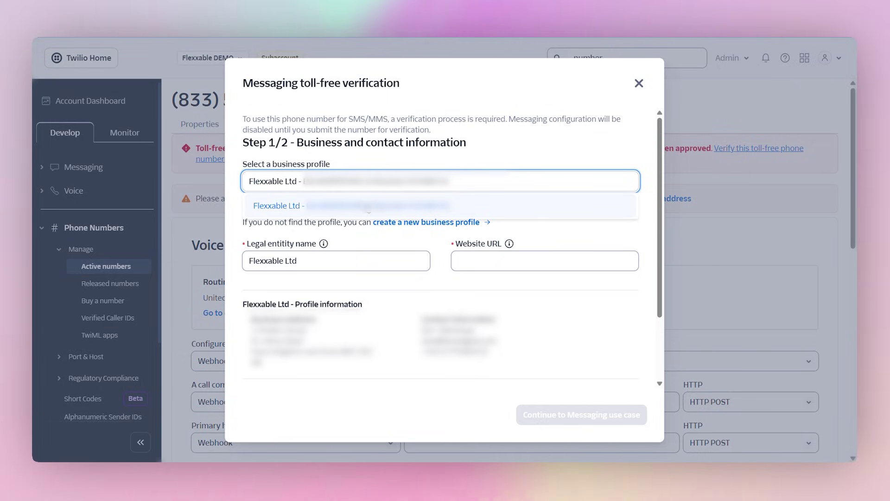
click(369, 207)
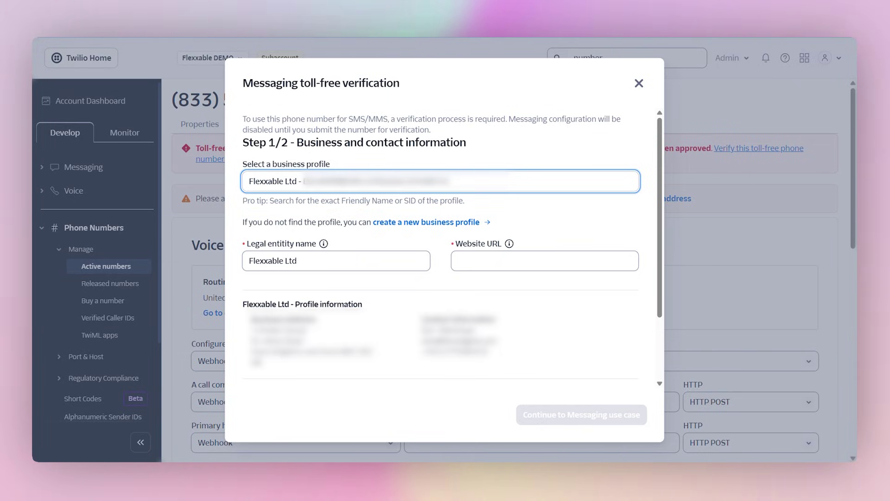
click(306, 254)
click(492, 261)
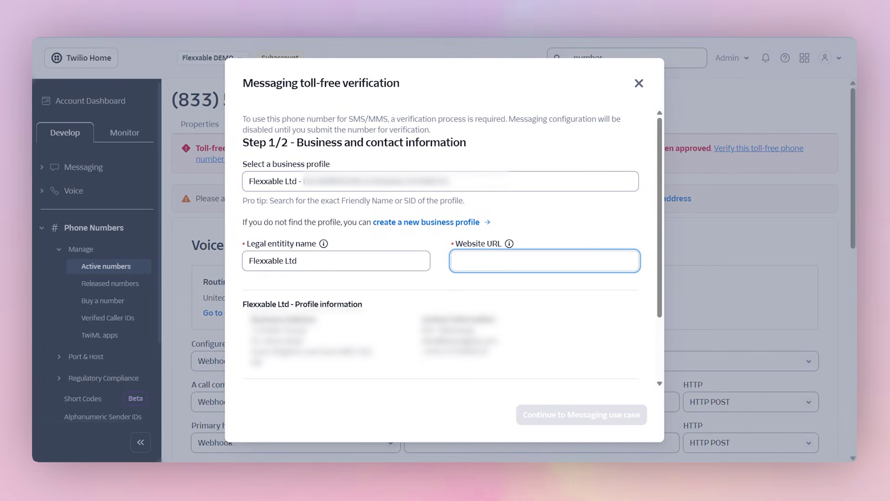
text(www.flexxable.com)
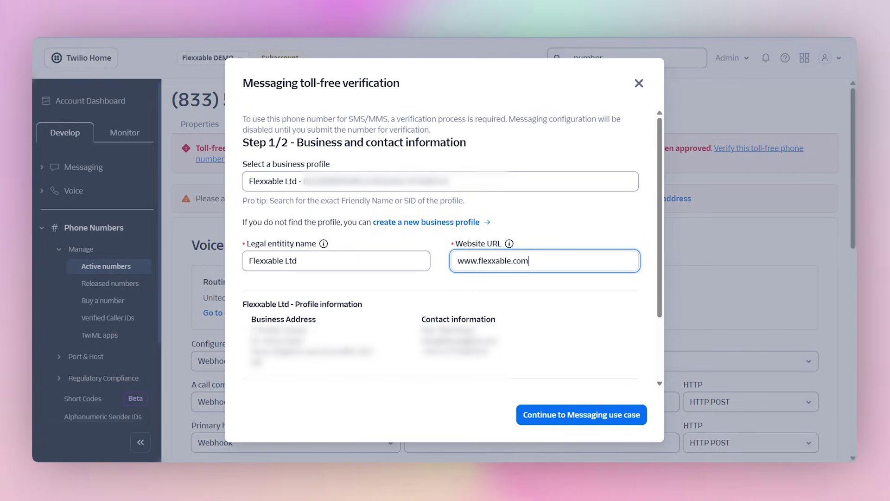
click(609, 420)
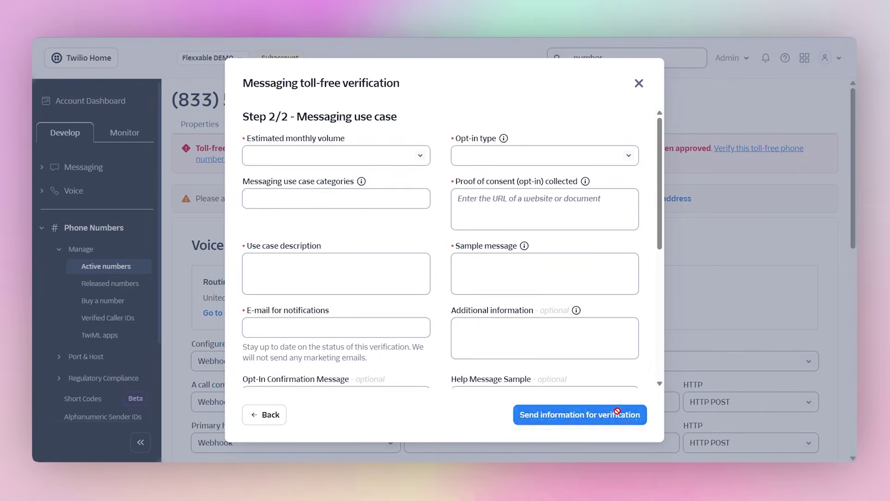
Set estimated monthly volume to 10,000 and opt-in type to Web Form
click(363, 157)
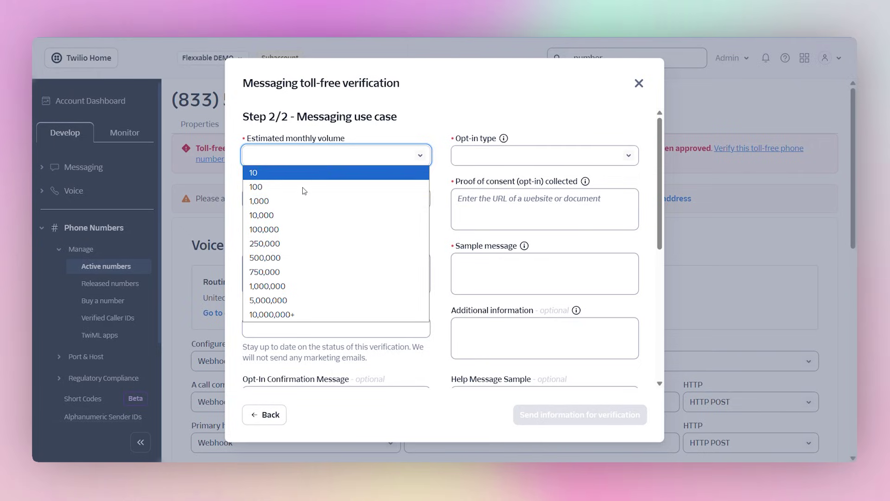
click(274, 215)
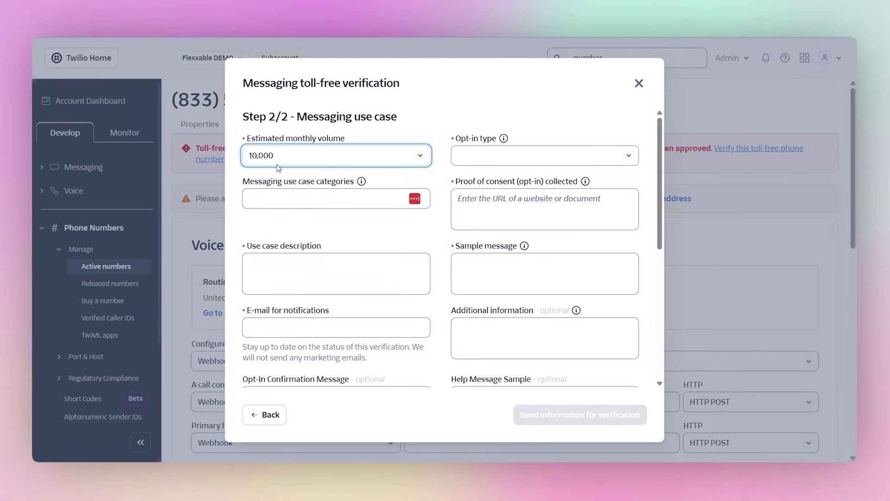
click(549, 163)
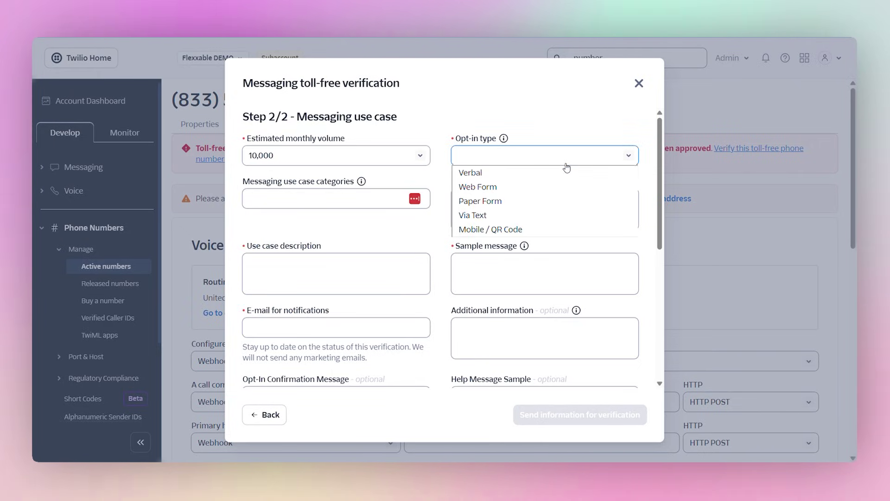
click(488, 189)
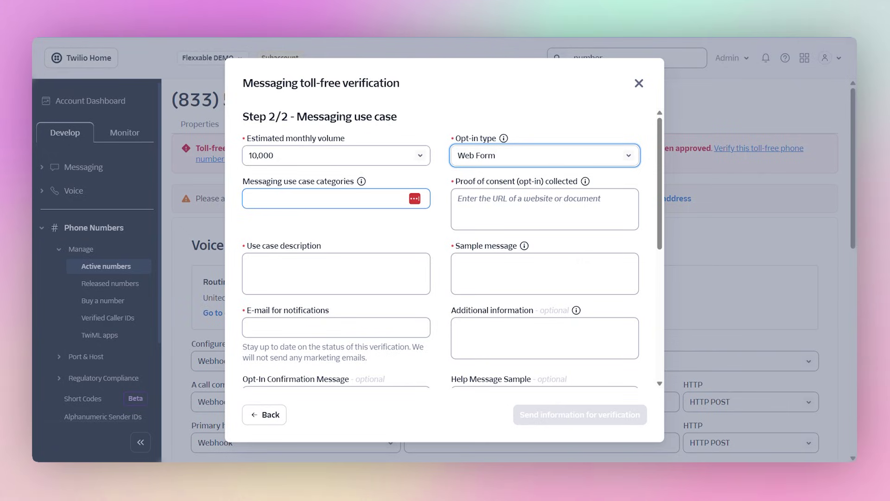
Choose Marketing as the messaging use case category
click(336, 198)
scroll(349, 264, down, 4)
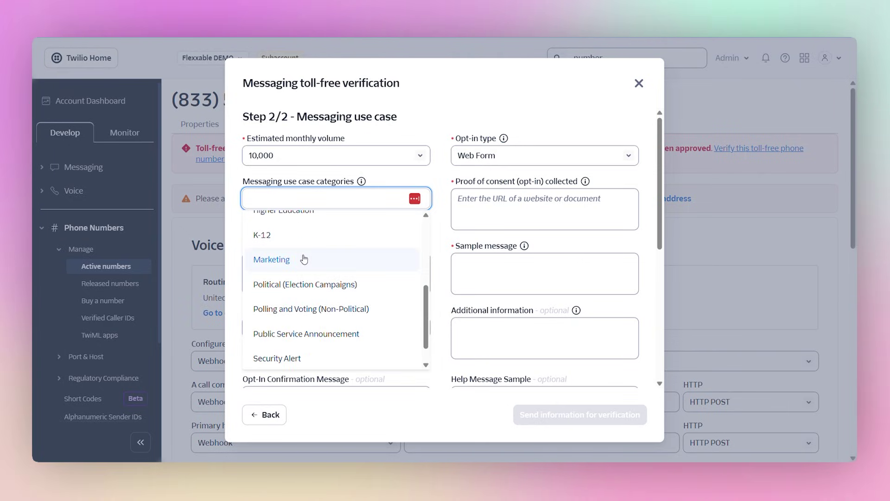
click(304, 260)
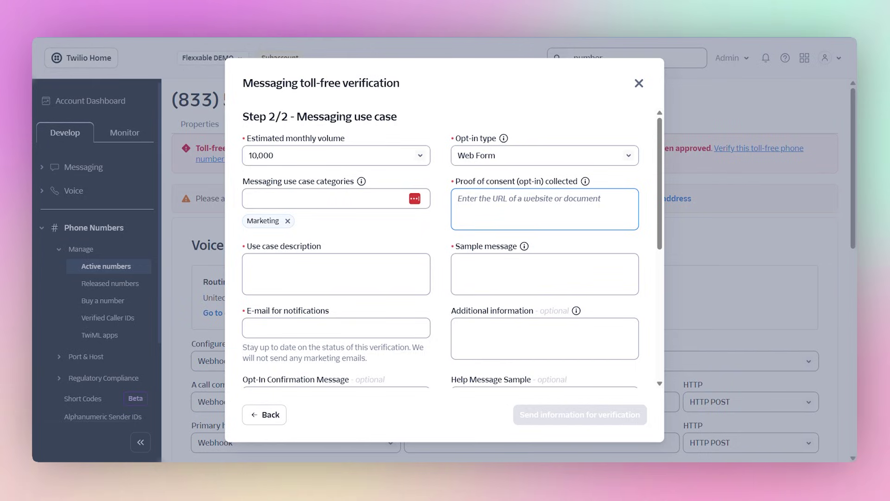
click(622, 215)
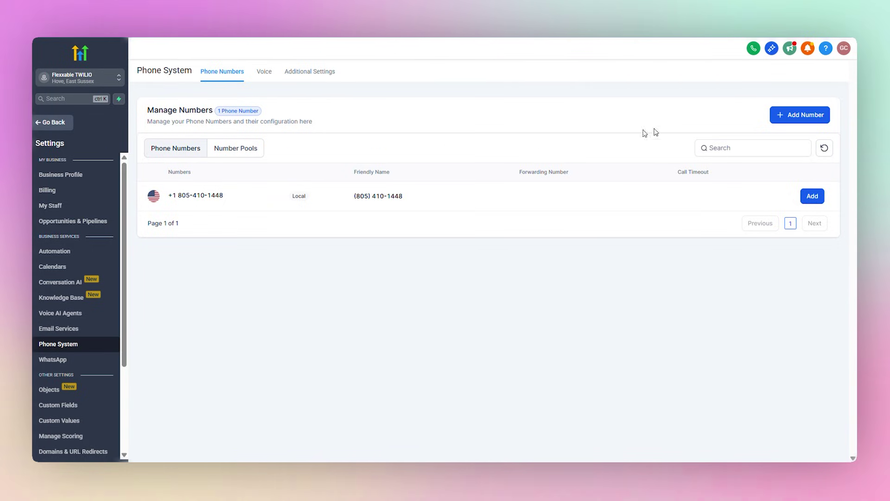
In GoHighLevel, exit the phone settings and open Sites to find the opt-in funnel
click(59, 123)
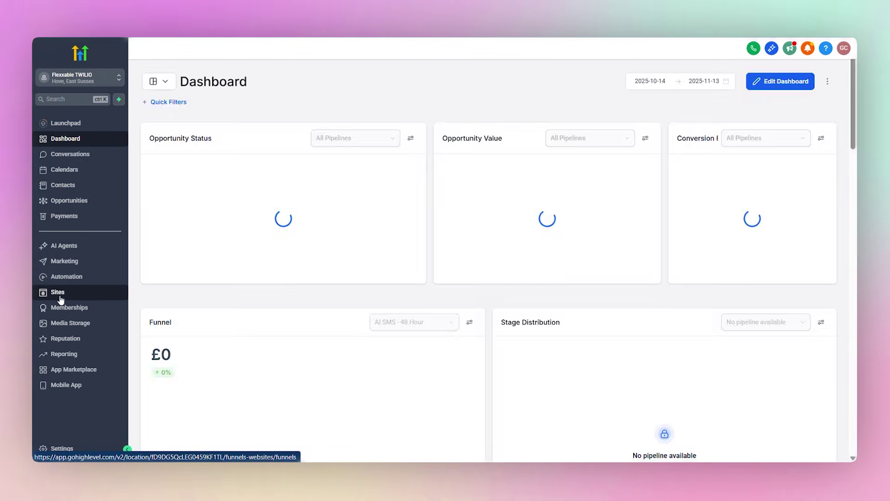
click(60, 297)
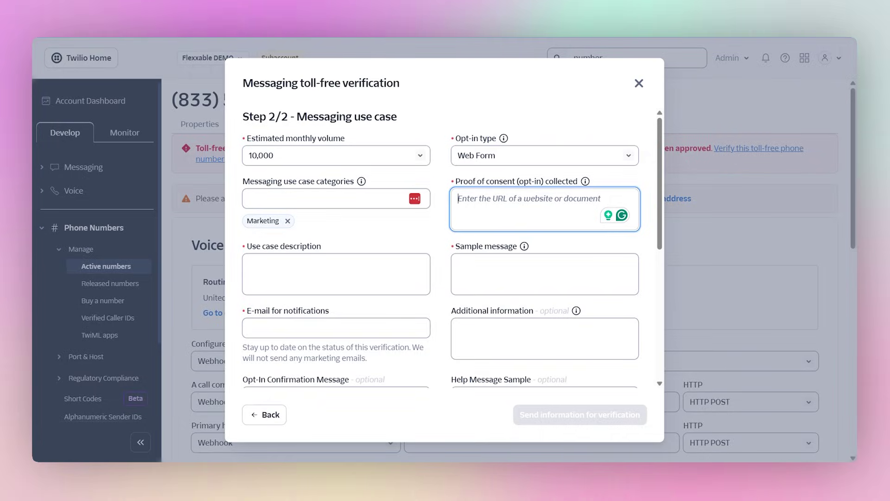
text(https://ai.flexxable.com/flexx-contact)
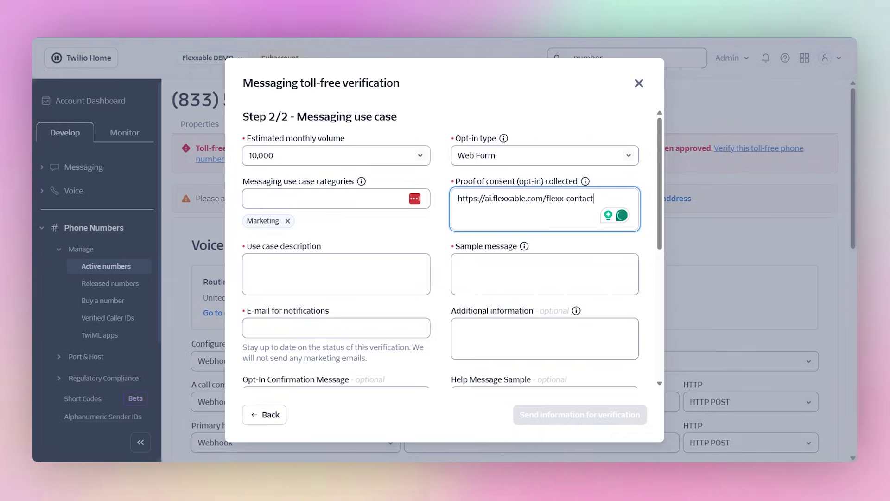
key(ctrl+t)
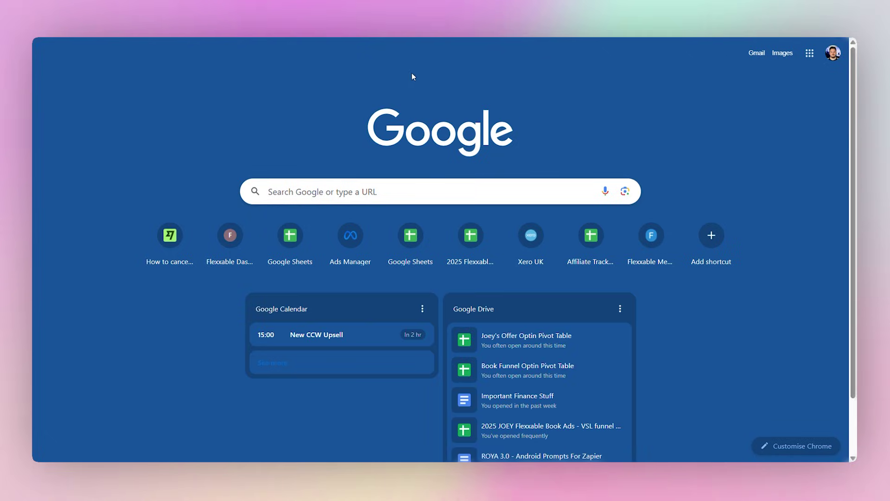
text(https://ai.flexxable.com/flexx-contact)
key(Return)
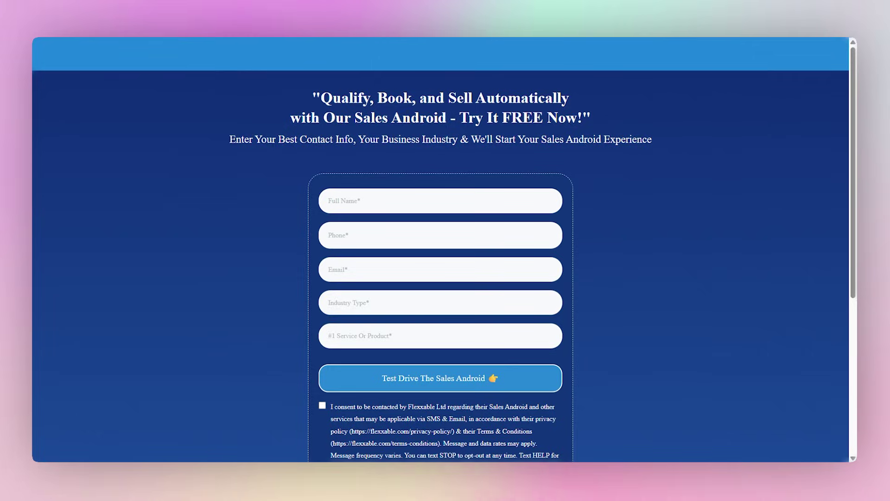
scroll(577, 186, up, 5)
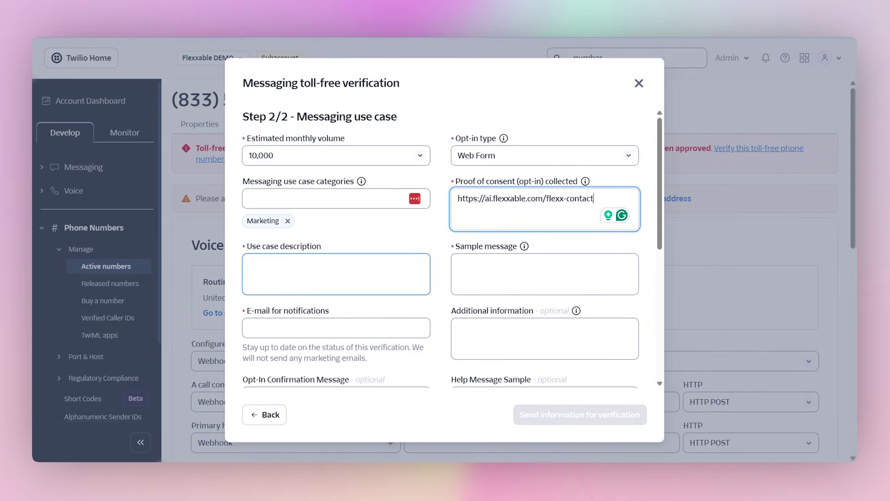
click(337, 273)
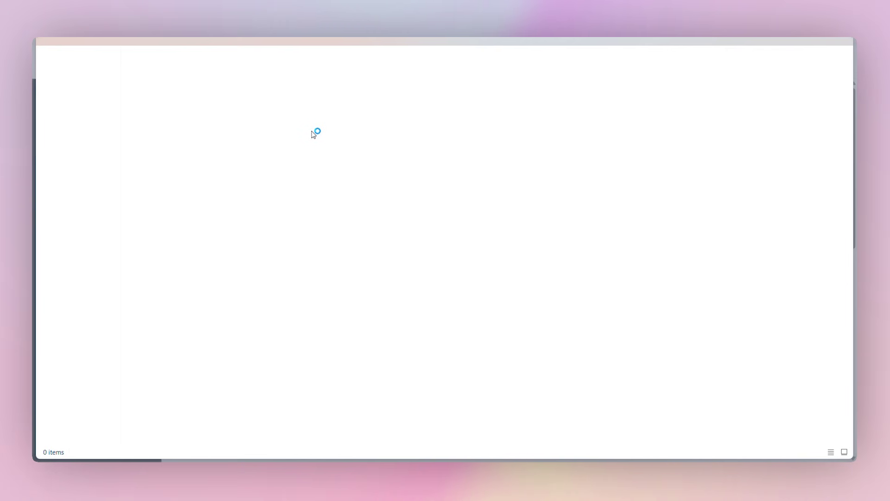
Open A2P Campaign template.txt from Documents and maximise the Notepad window
click(116, 144)
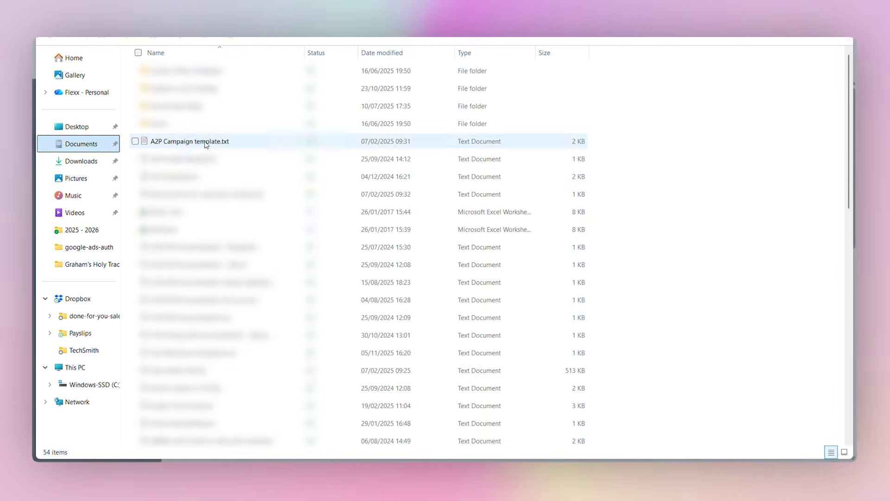
double_click(205, 142)
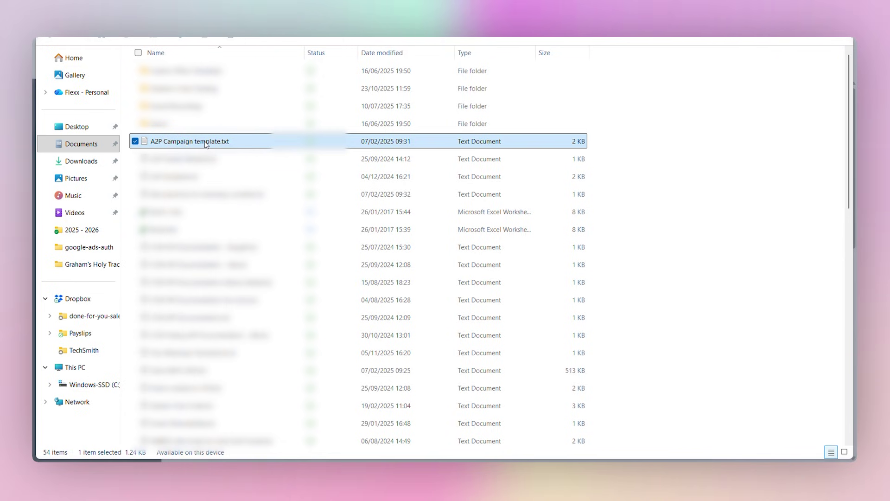
click(433, 58)
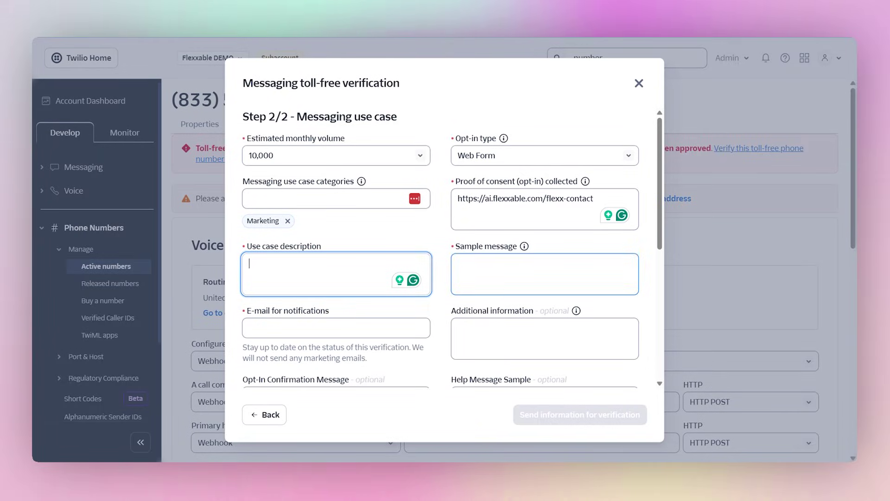
Copy the template's first campaign paragraph into Twilio's Use case description field
mouse_move(572, 419)
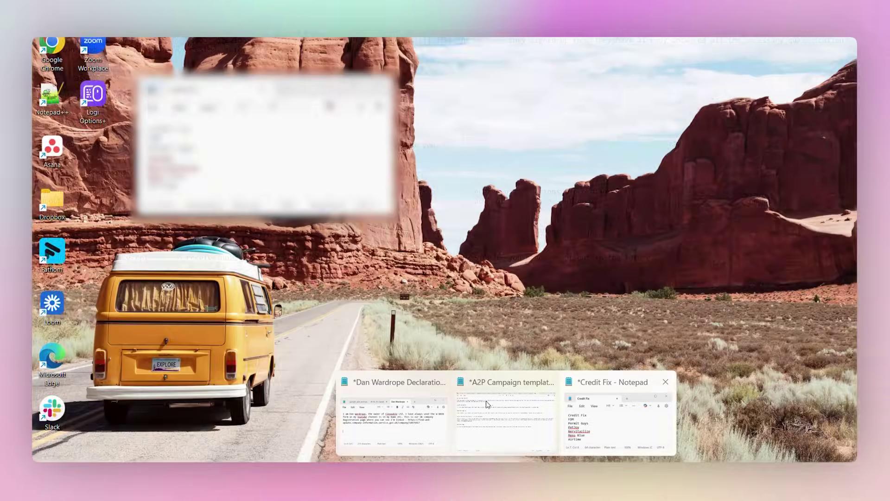
mouse_move(398, 407)
click(505, 418)
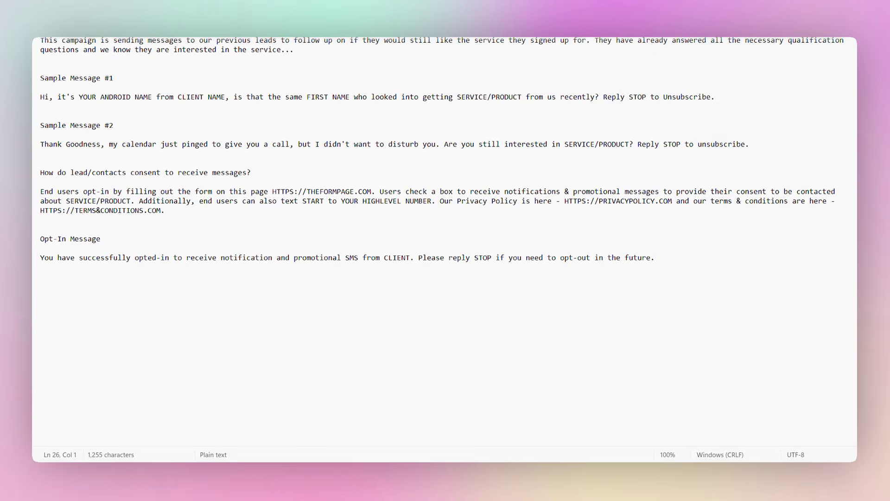
drag(96, 40, 294, 50)
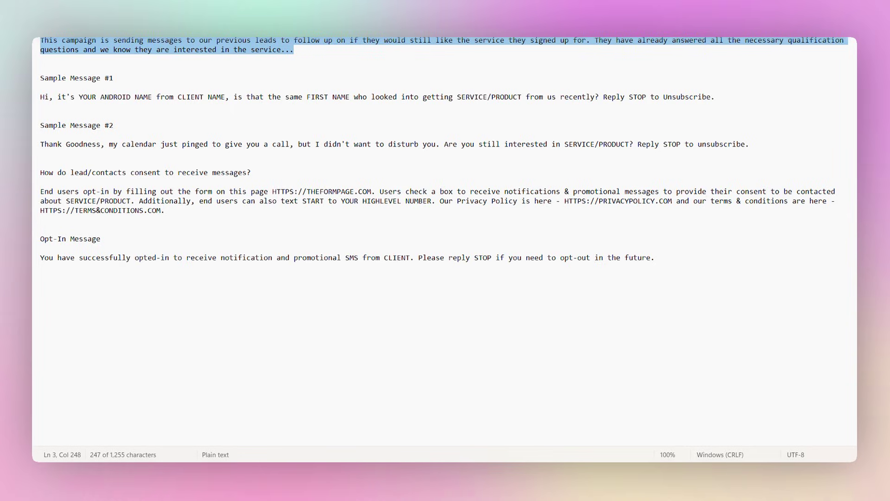
key(alt+Tab)
text(This campaign is sending messages to our previous leads to follow up on if they would still like the service they signed up for. They have already answered all the necessary qualification questions and we know they are interested in the service...)
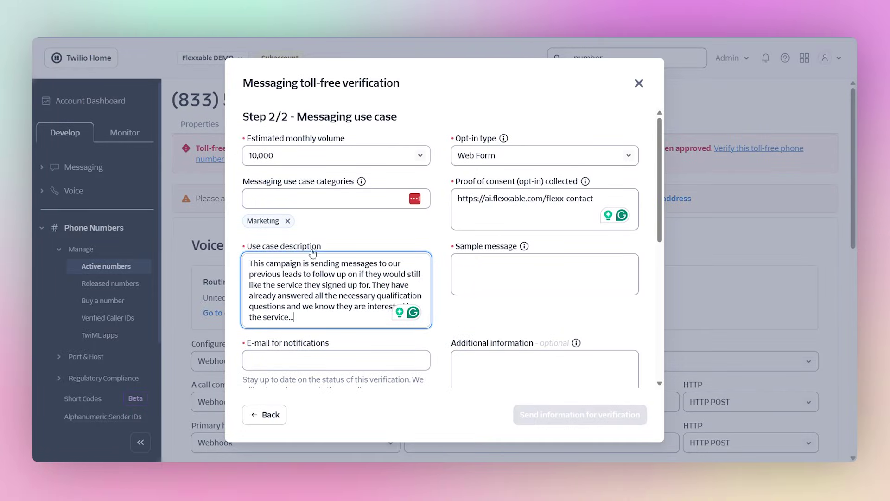
click(464, 271)
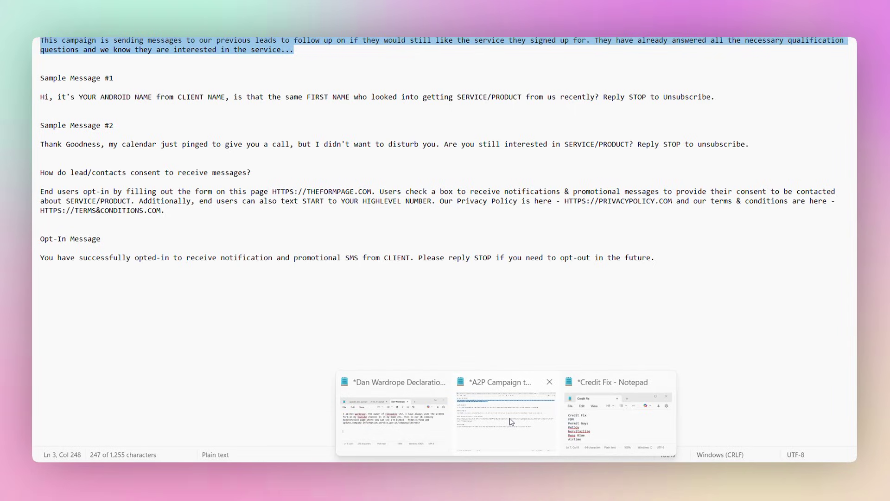
Copy Sample Message #1 from the A2P Campaign template into the Sample message field
click(510, 418)
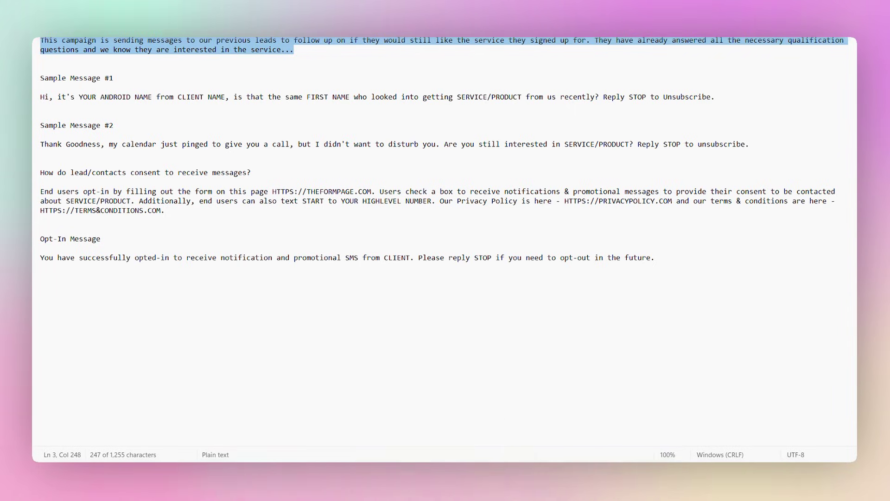
triple_click(371, 97)
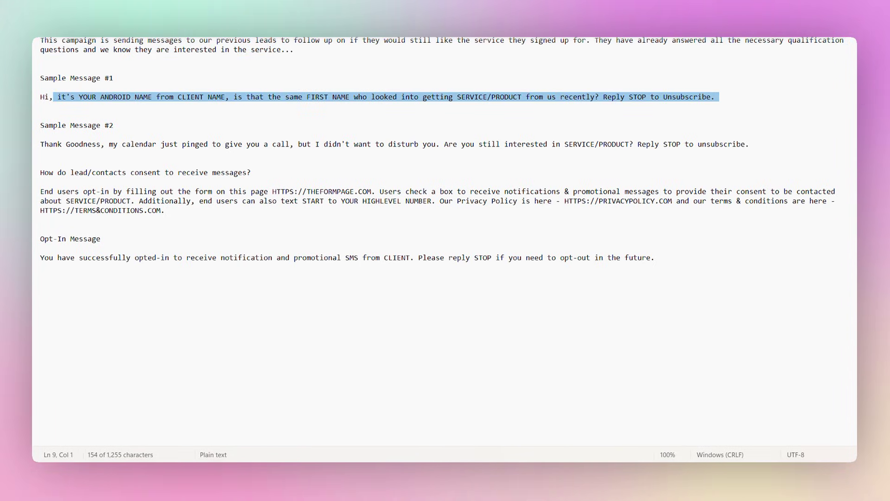
key(ctrl+c)
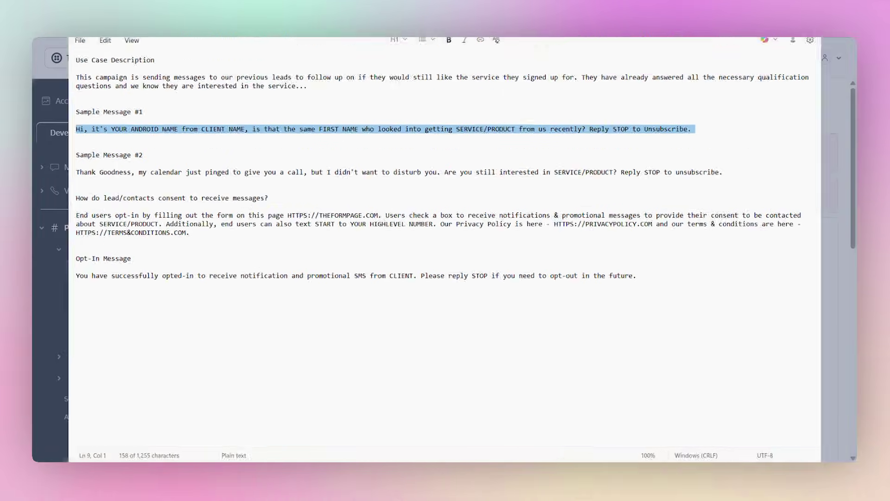
key(alt+Tab)
key(ctrl+v)
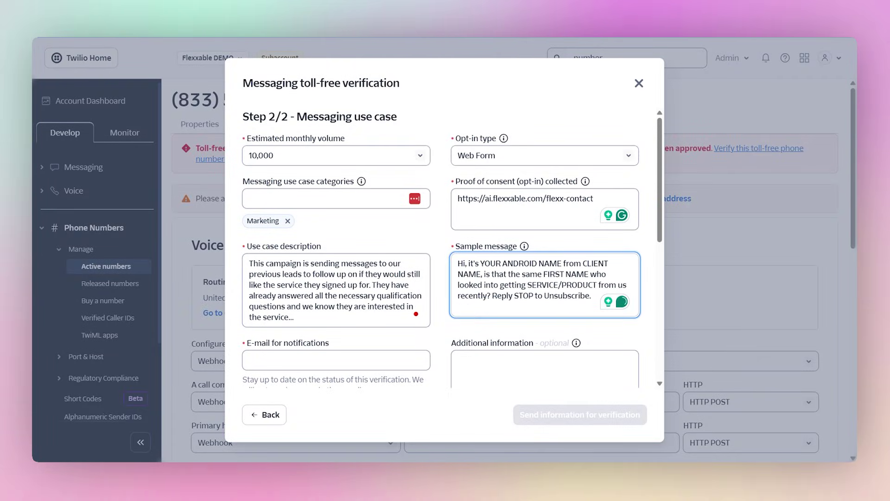
Replace the placeholders with an agent name, Flexxable and 'Ai Automation services'
drag(481, 263, 557, 262)
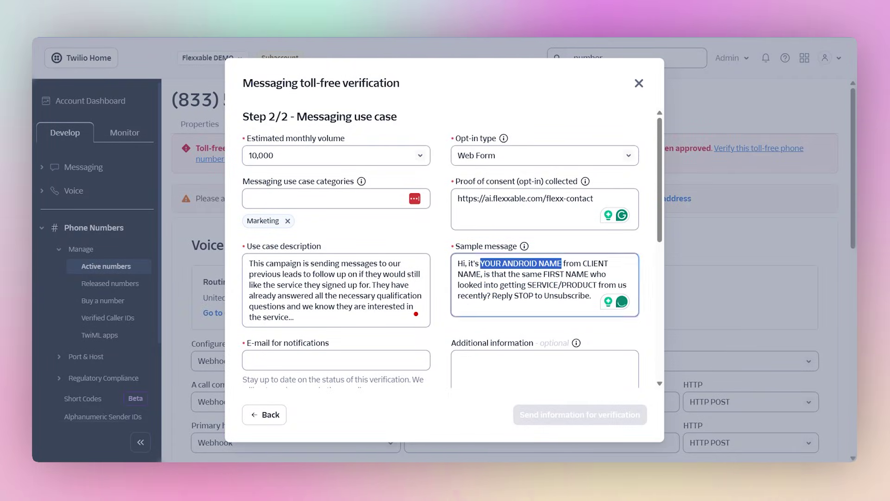
text(Sarah)
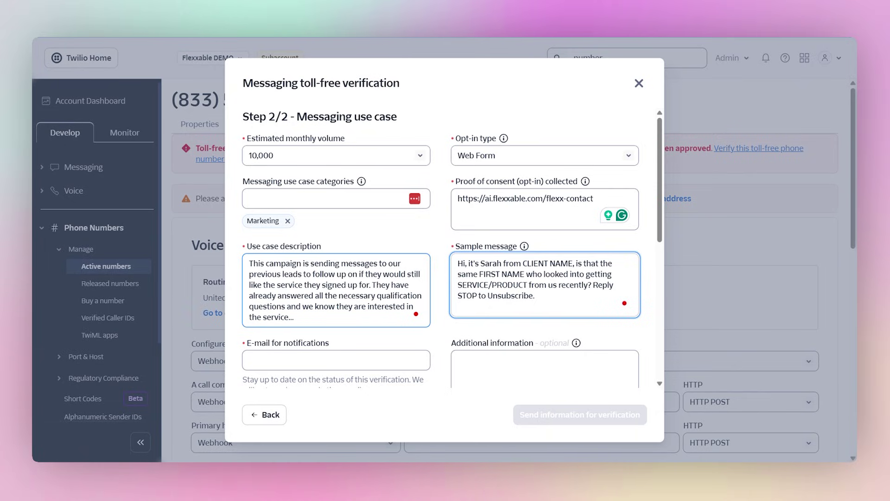
drag(523, 263, 561, 263)
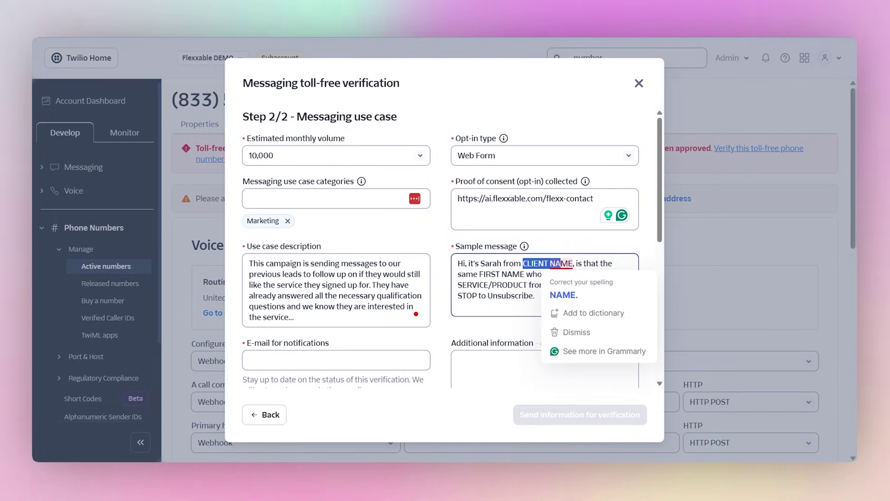
text(Flexxable)
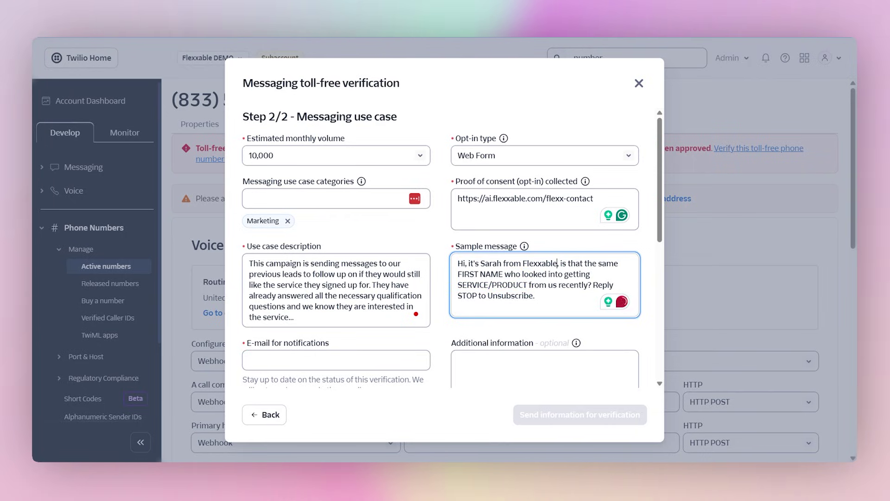
drag(527, 285, 458, 285)
text(Ai Automa)
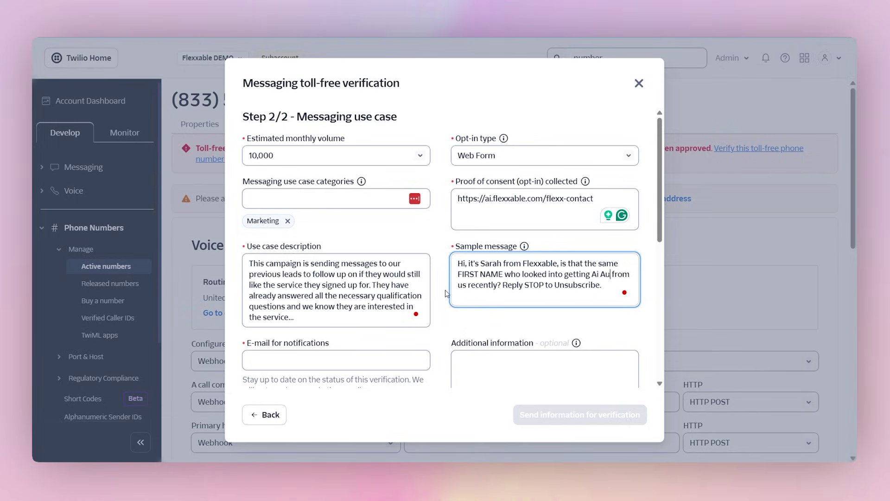
text(tion set u)
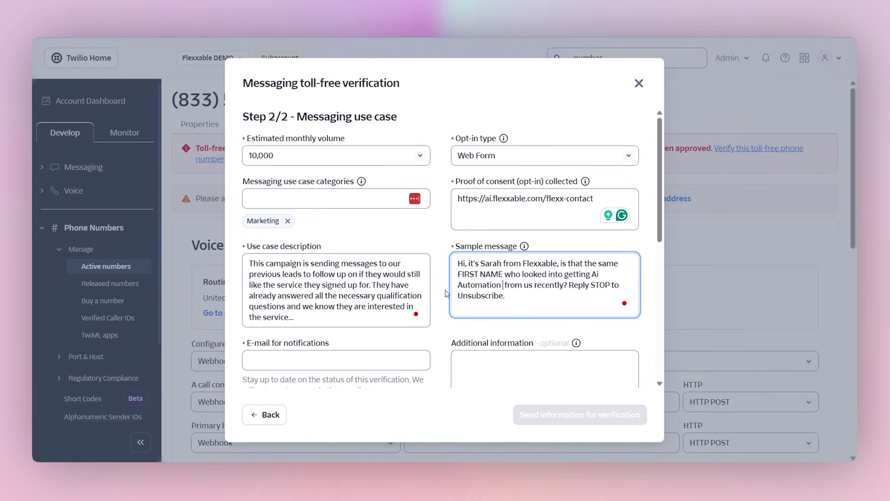
key(BackSpace)
key(BackSpace)
key(BackSpace)
key(BackSpace)
key(BackSpace)
key(BackSpace)
text(services)
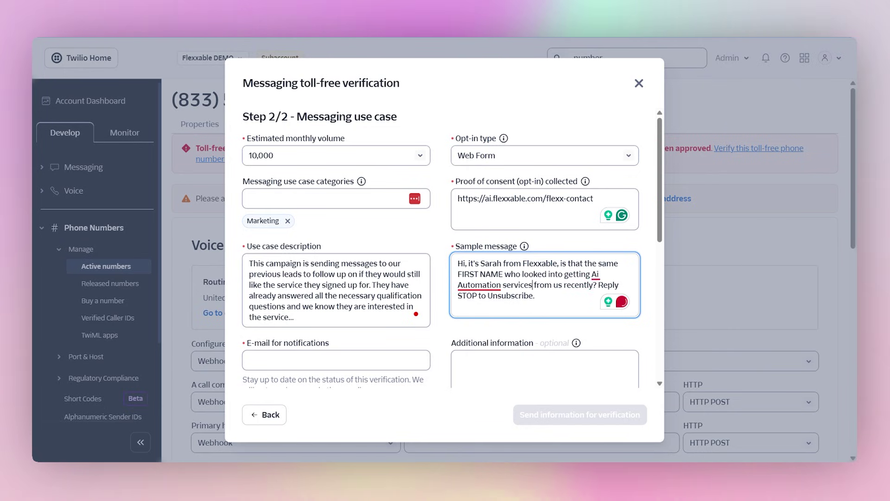
scroll(445, 290, down, 3)
Enter the notification e-mail address in the E-mail for notifications field
click(325, 253)
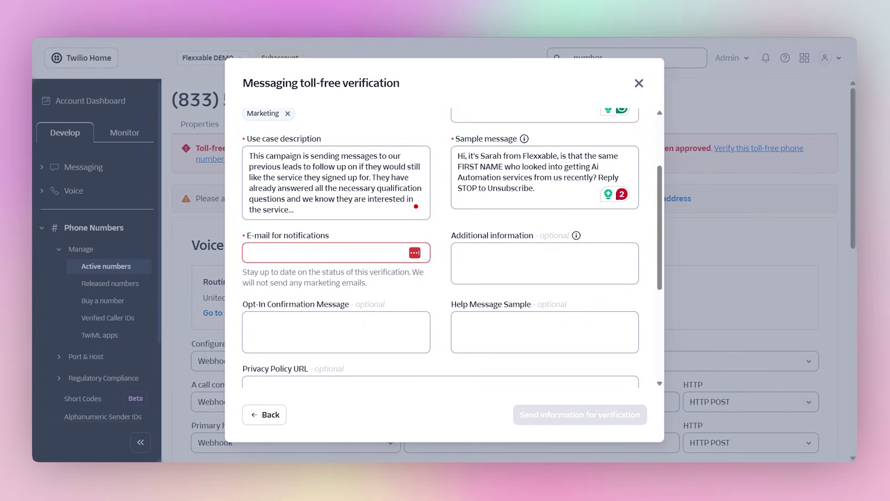
click(324, 253)
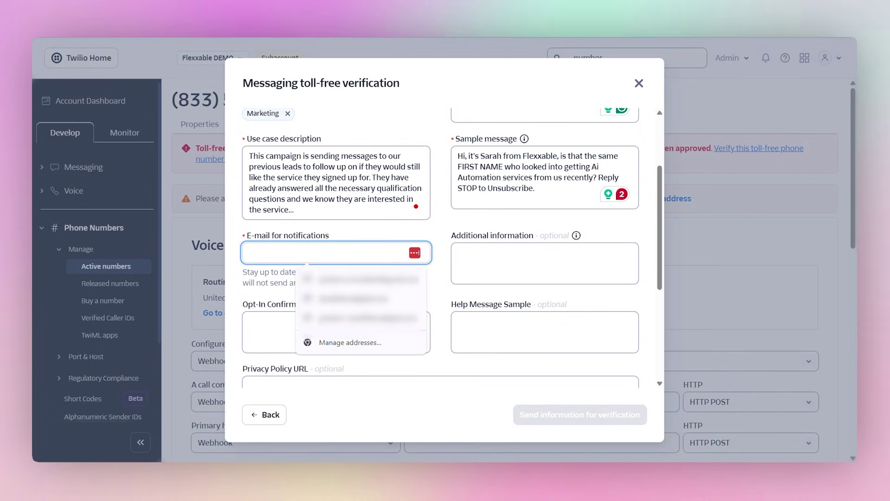
text(da)
key(BackSpace)
key(BackSpace)
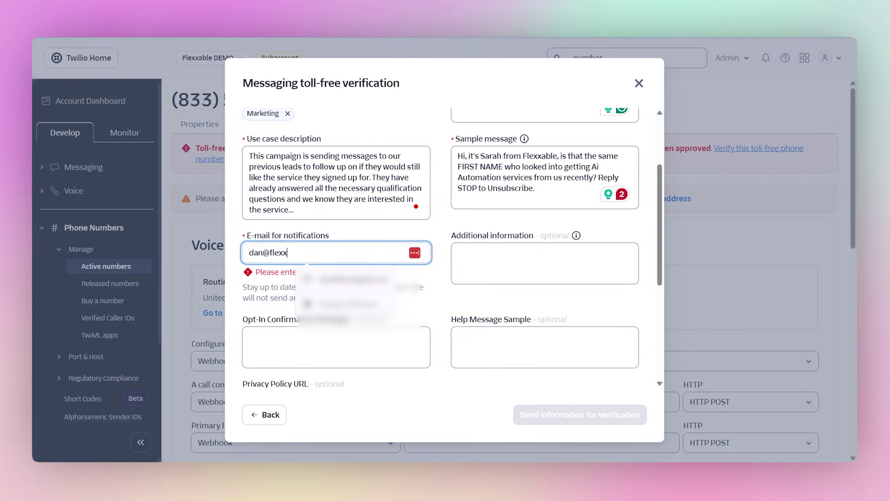
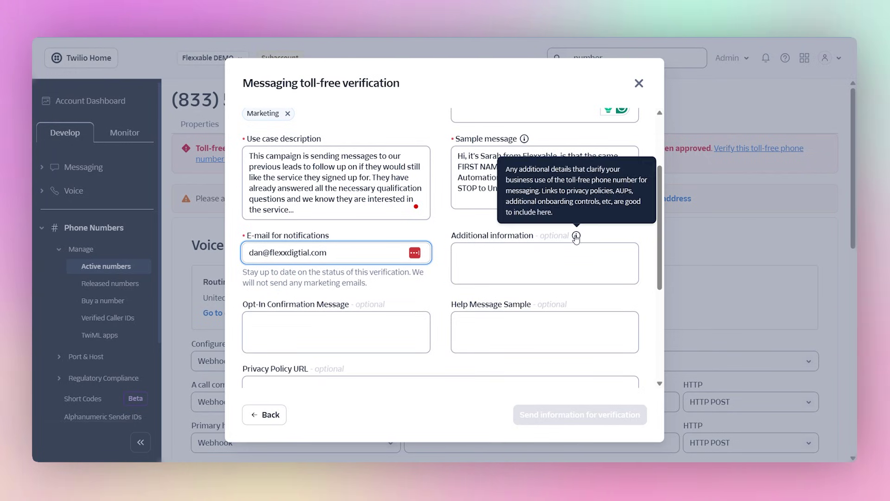
scroll(336, 278, down, 2)
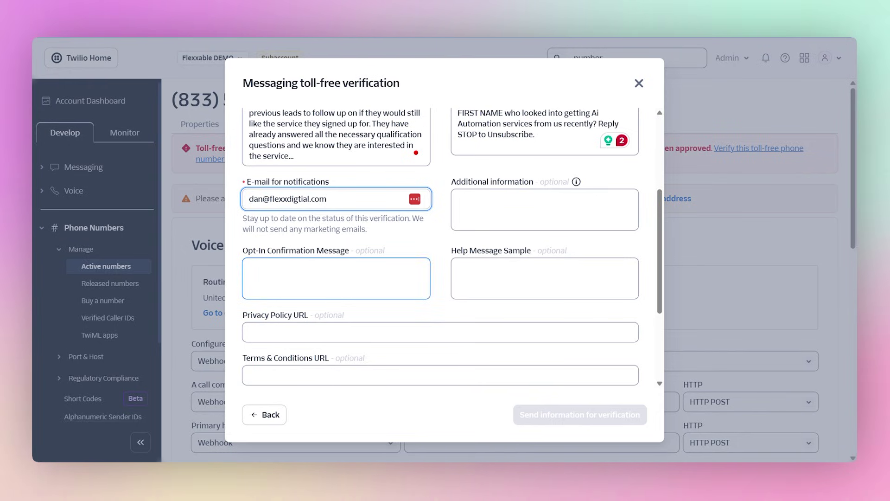
scroll(566, 274, down, 2)
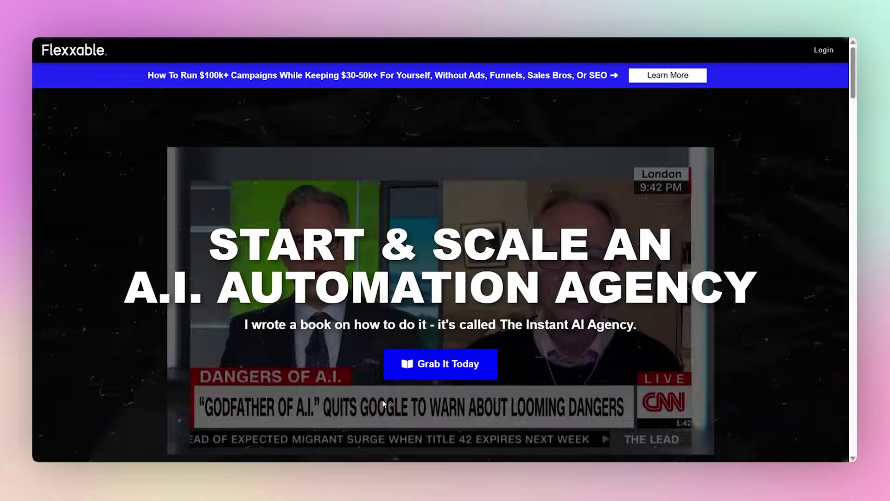
Open Flexxable's Privacy Policy and Terms & Conditions pages in new tabs, then return to Twilio
scroll(377, 354, down, 15)
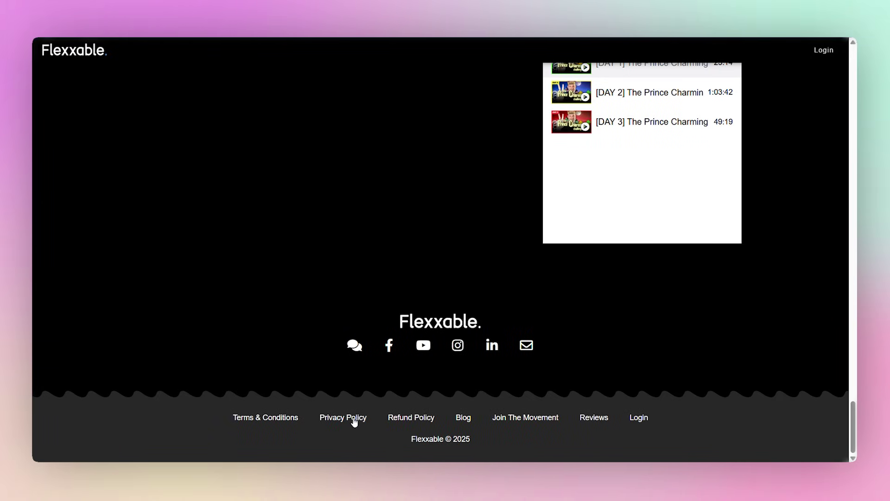
right_click(353, 421)
click(403, 274)
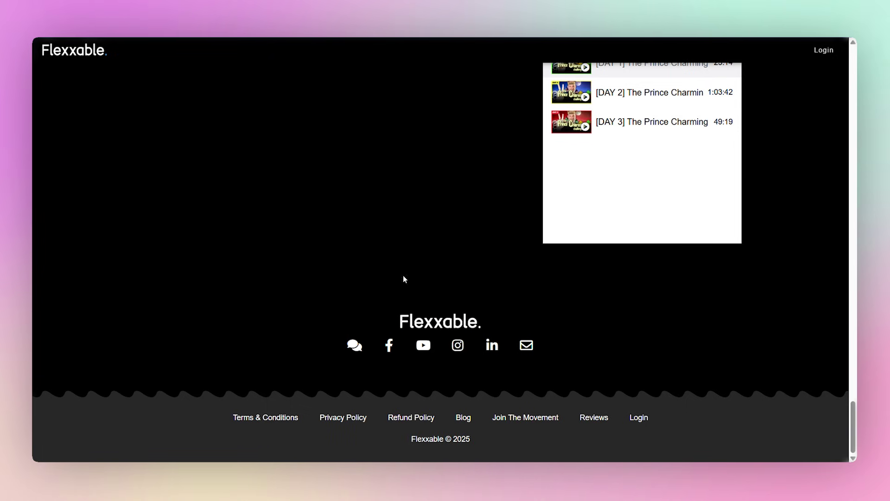
right_click(286, 420)
click(336, 268)
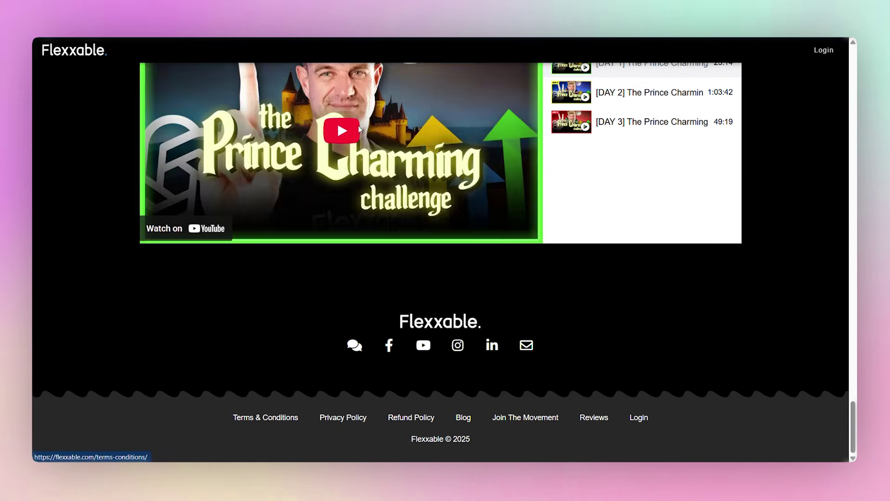
key(ctrl+Tab)
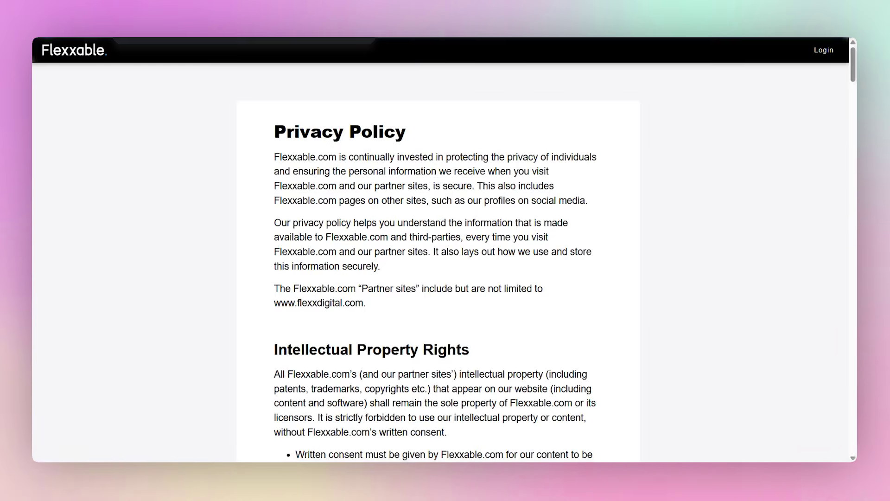
key(ctrl+shift+Tab)
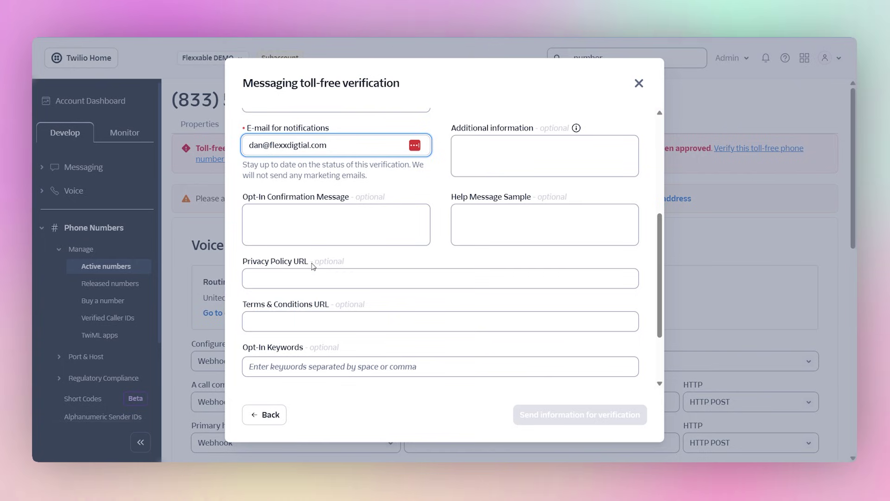
Fill the privacy policy URL field with the Flexxable Privacy Policy page address
click(313, 277)
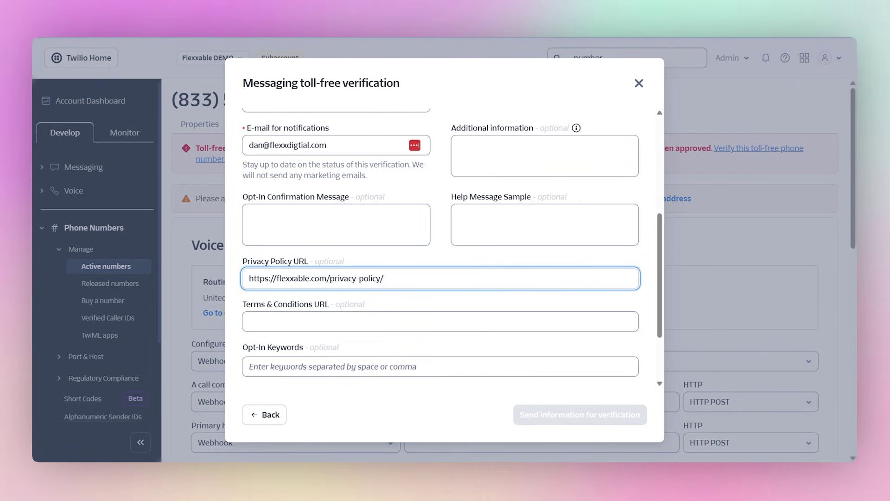
key(ctrl+Tab)
key(ctrl+l)
key(ctrl+shift+Tab)
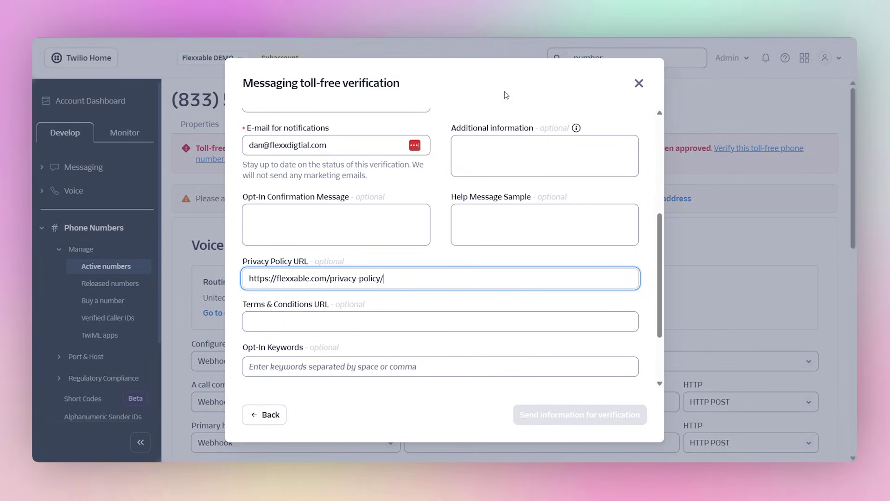
Paste the Terms & Conditions URL, set START as opt-in keyword, and bring up the template notes
key(Tab)
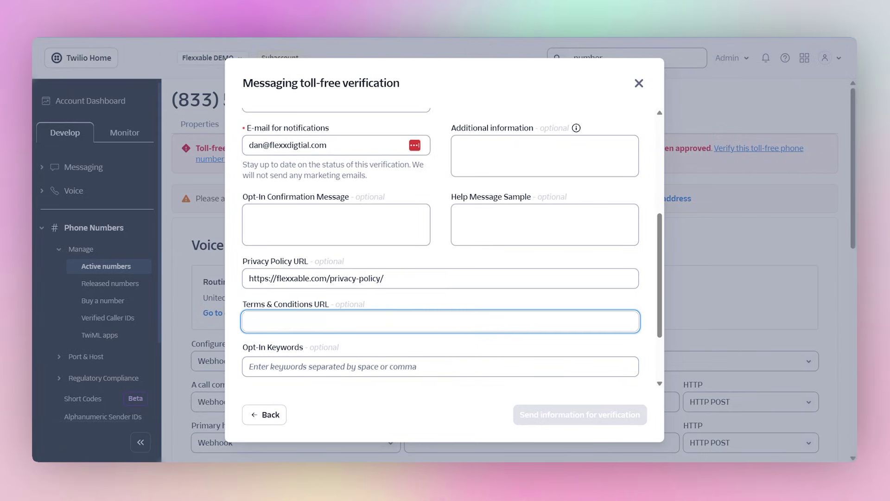
text(https://flexxable.com/terms-conditions/)
key(Tab)
text(START)
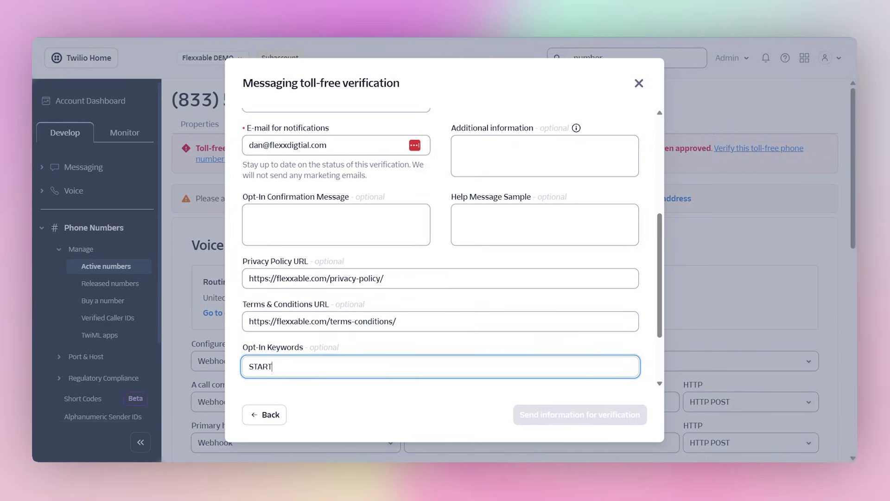
click(506, 471)
click(506, 417)
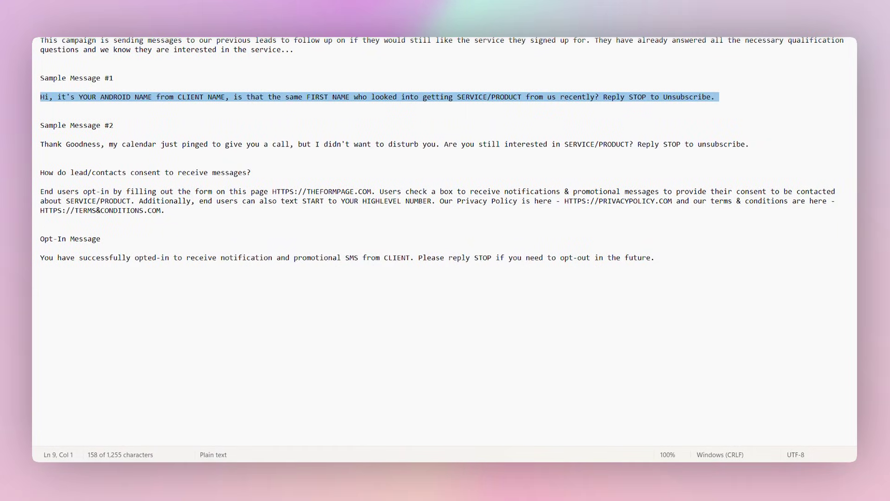
Paste the template's Opt-In Message into Opt-In Confirmation Message, replacing CLIENT with Flexxable
drag(656, 258, 40, 257)
key(ctrl+c)
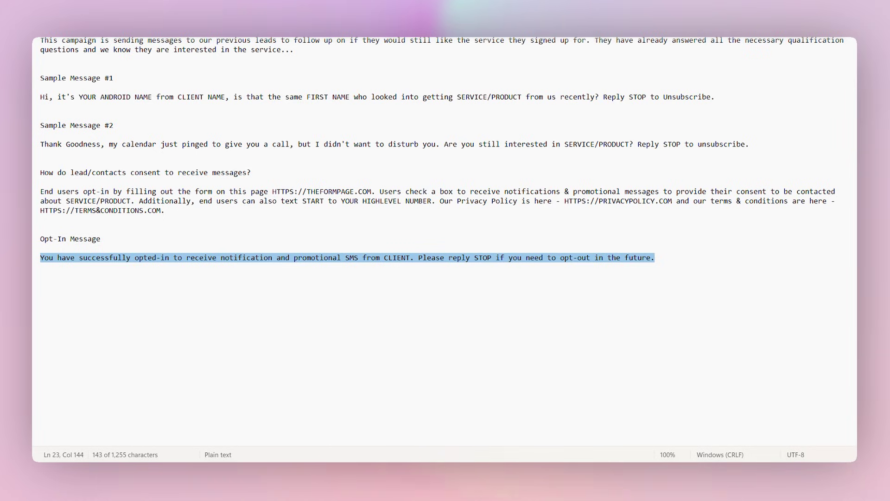
key(alt+Tab)
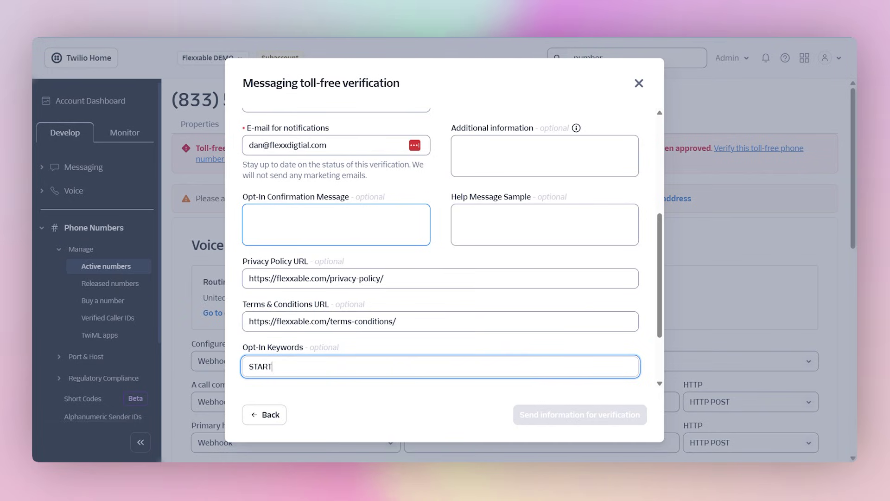
click(336, 224)
key(ctrl+v)
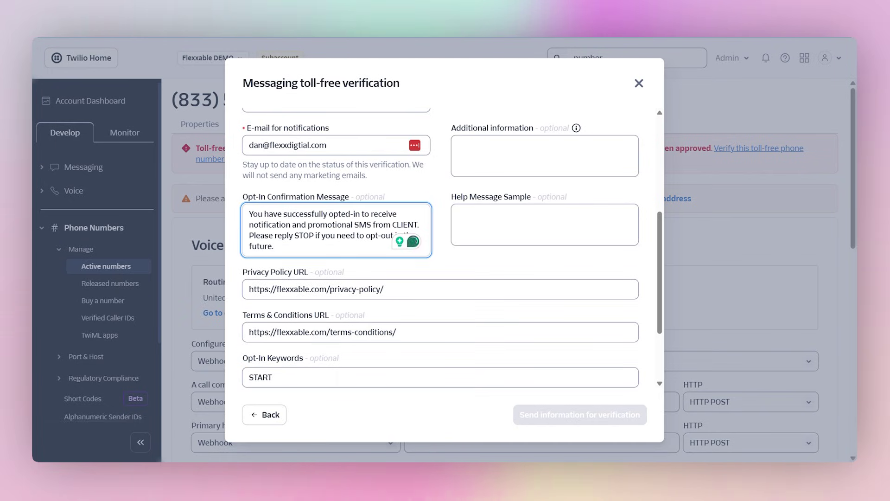
drag(391, 225, 418, 225)
key(BackSpace)
text(Flexxab)
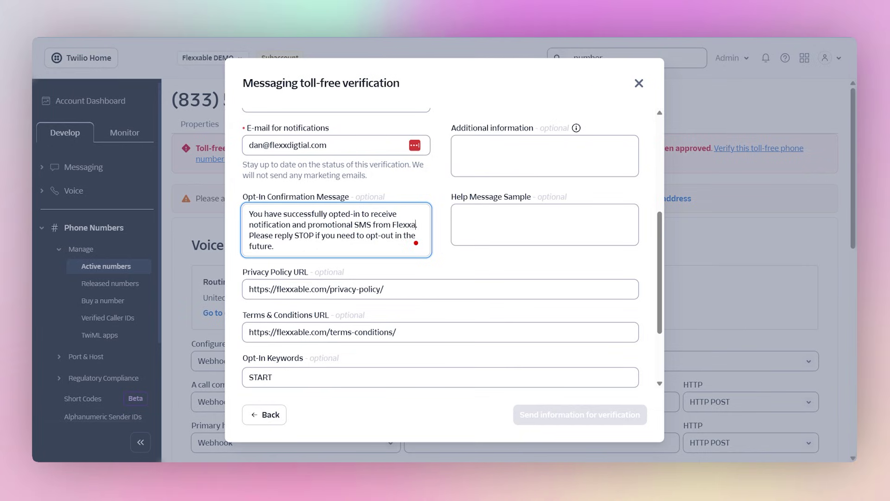
text(le. Ple)
click(409, 393)
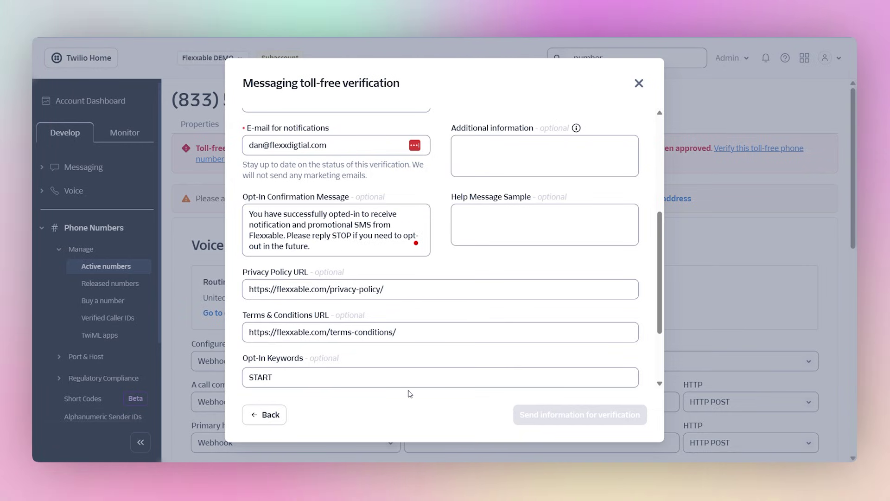
scroll(441, 332, up, 6)
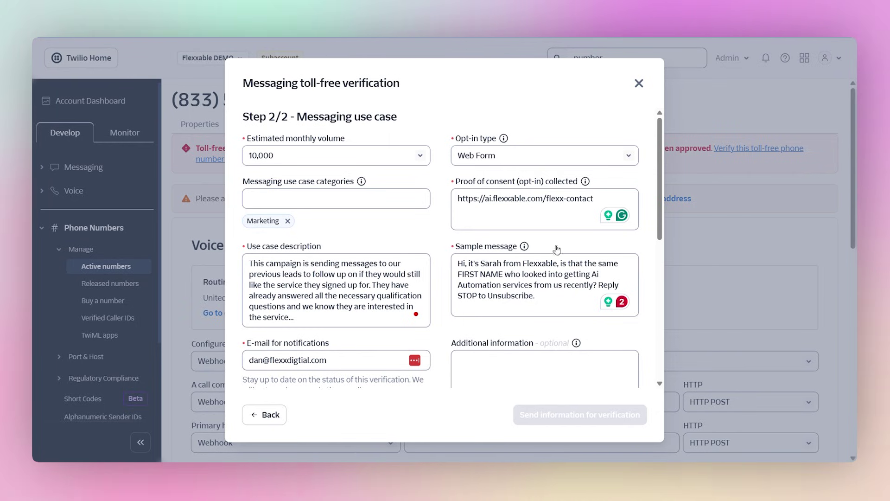
Accept the Terms of Service and send the verification information, confirming in the dialog
scroll(556, 193, down, 8)
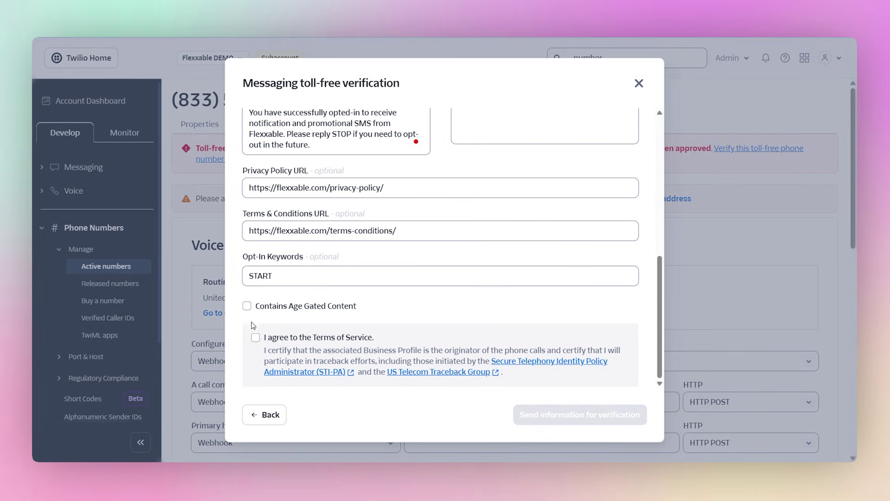
click(254, 338)
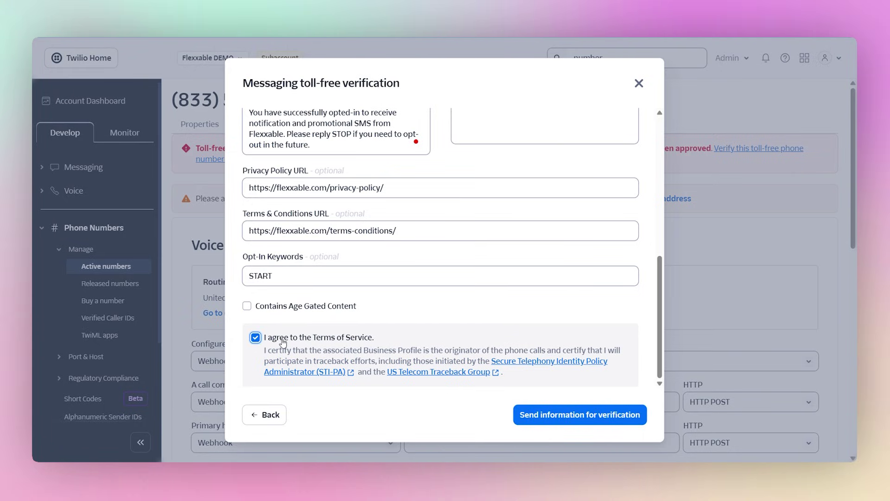
scroll(440, 246, up, 3)
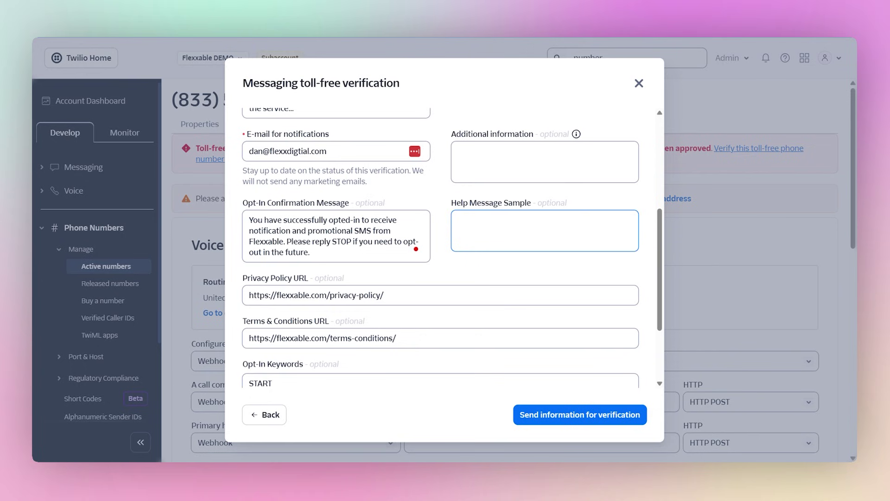
scroll(502, 243, up, 2)
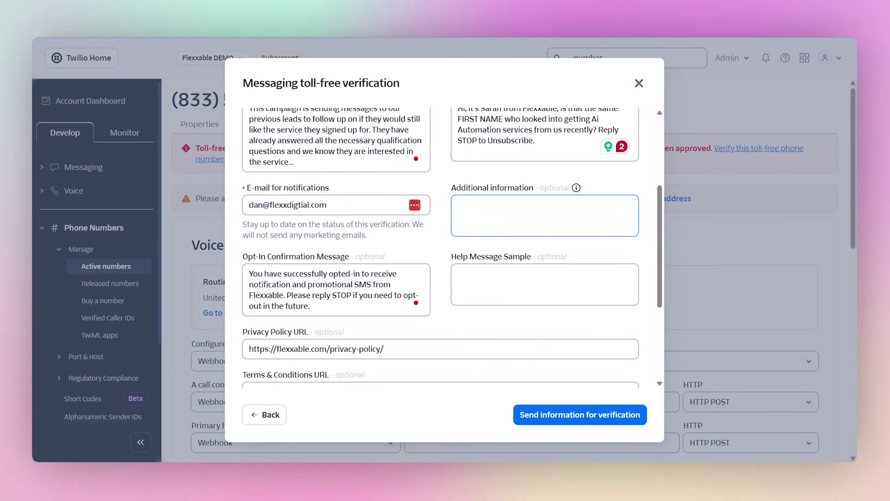
scroll(570, 380, down, 5)
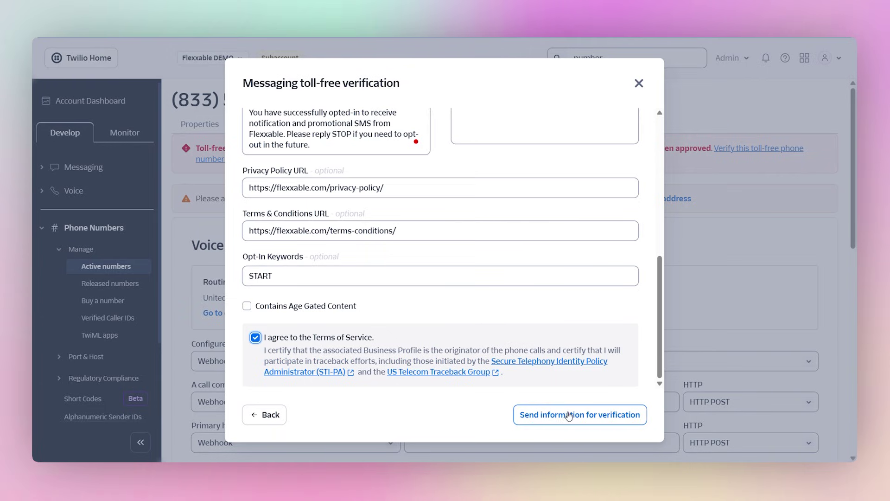
click(558, 415)
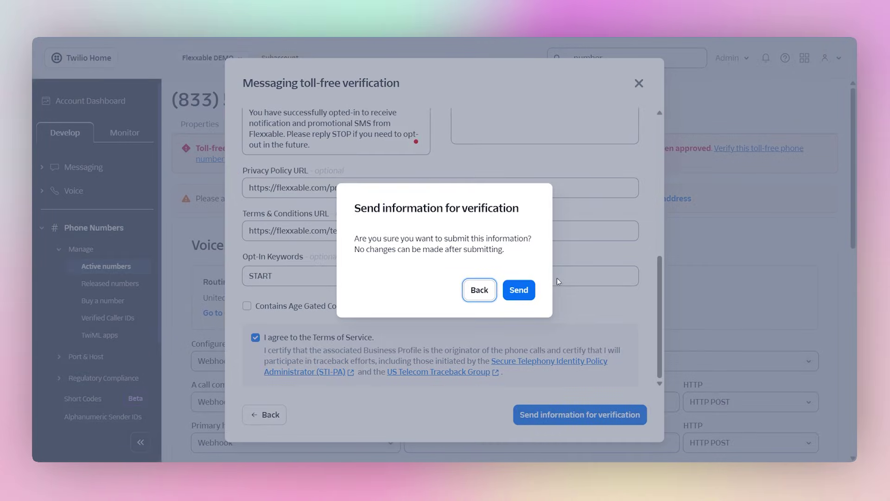
click(530, 291)
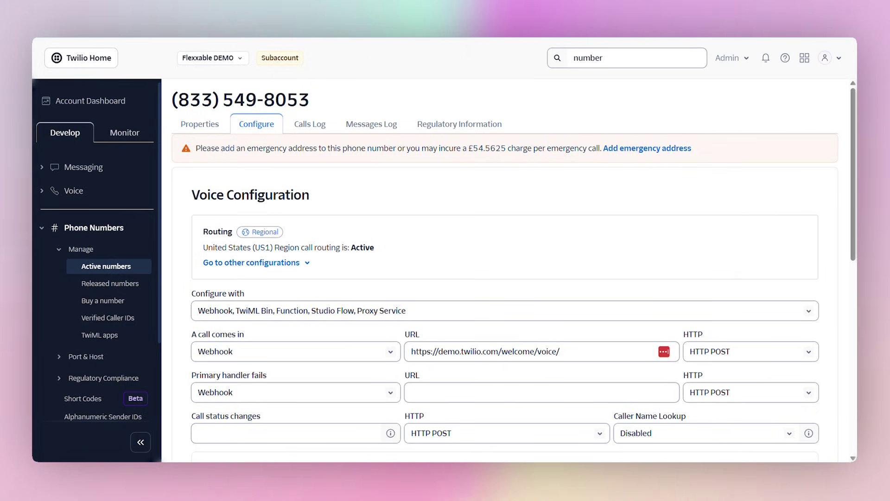
scroll(577, 219, down, 1)
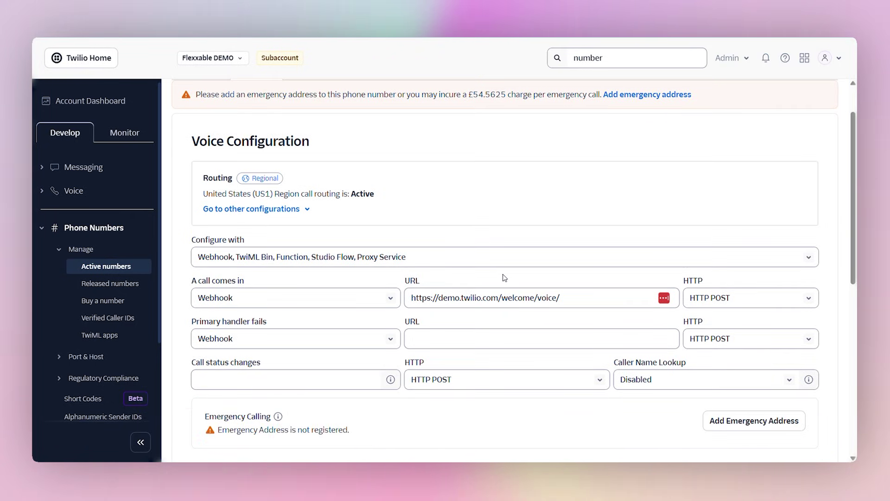
scroll(504, 277, up, 1)
scroll(430, 209, down, 5)
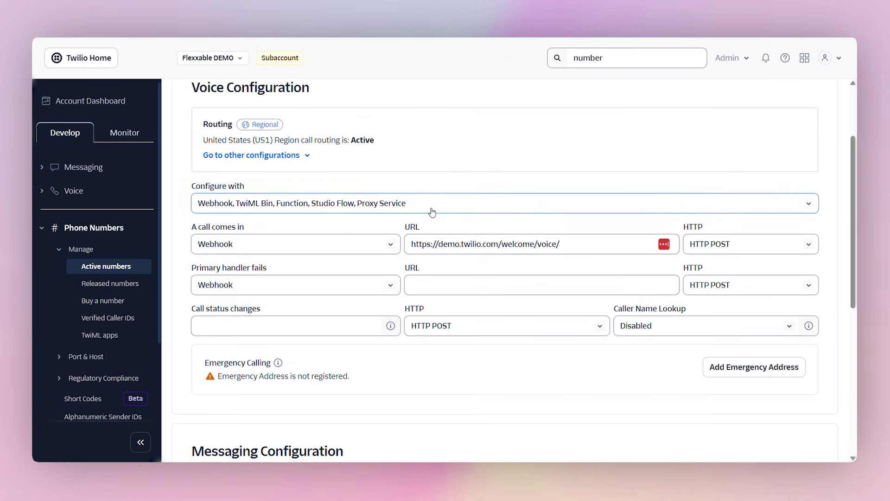